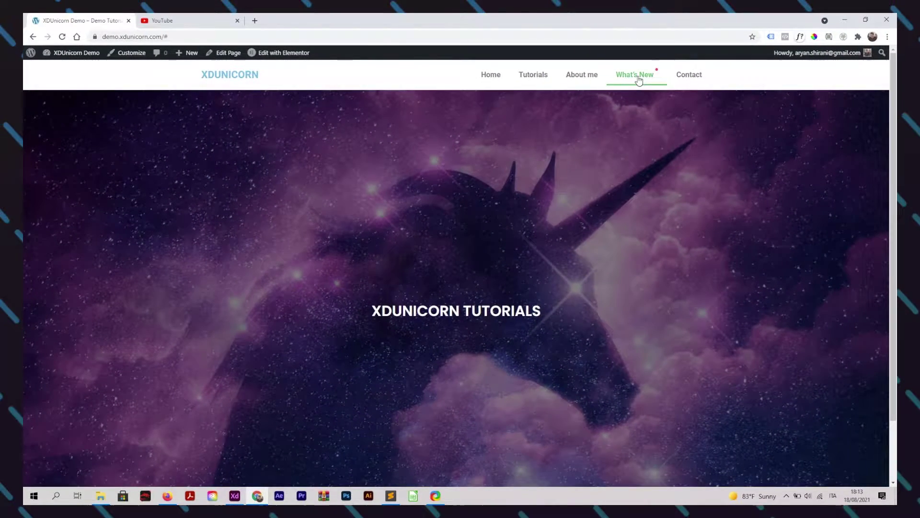
# - Open the What's New slide-in panel, scroll through the dessert post cards, then close it
pyautogui.click(637, 75)
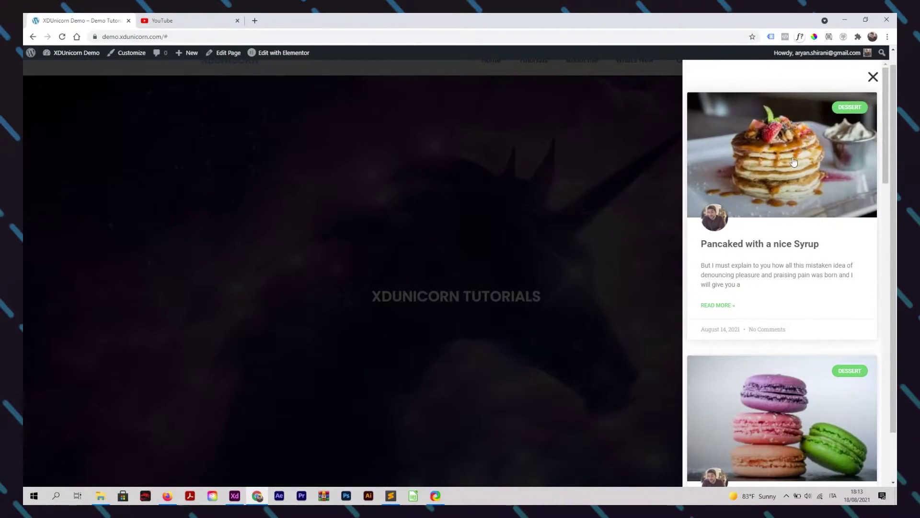
pyautogui.scroll(-4, 762, 218)
pyautogui.scroll(-10, 762, 218)
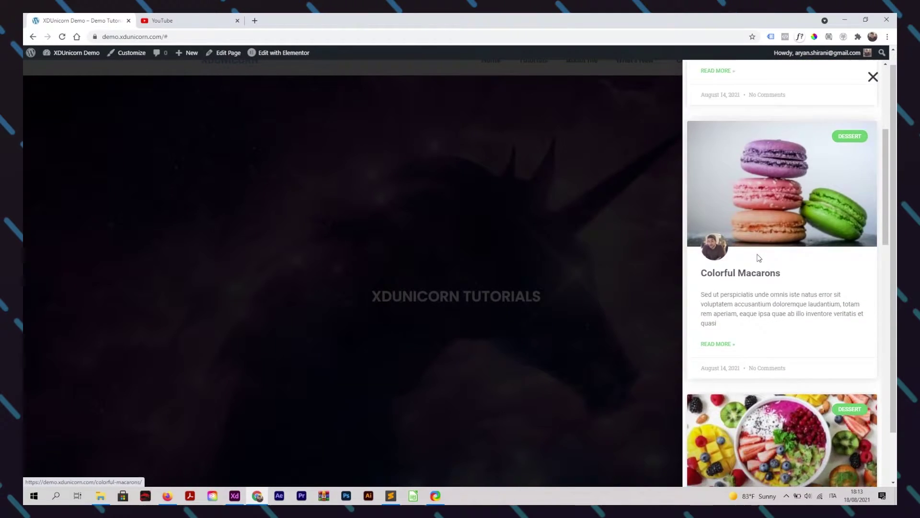
pyautogui.scroll(14, 754, 314)
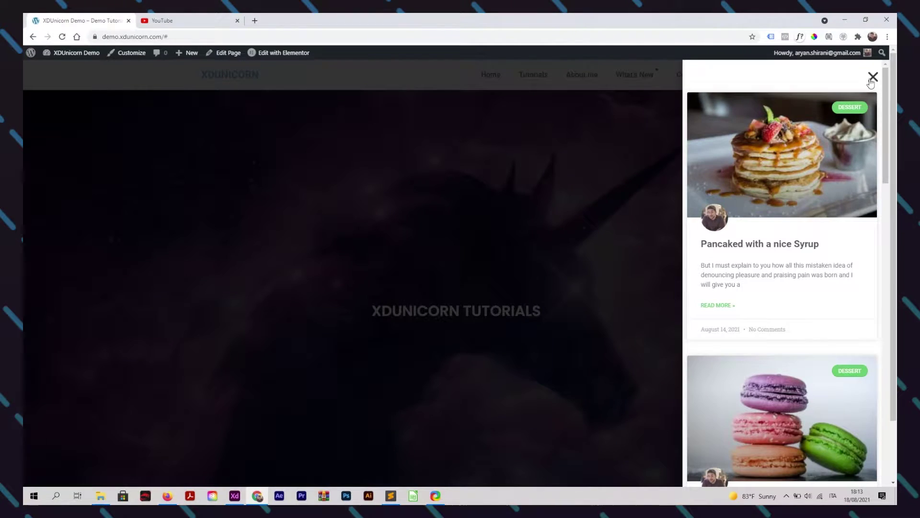
pyautogui.click(872, 76)
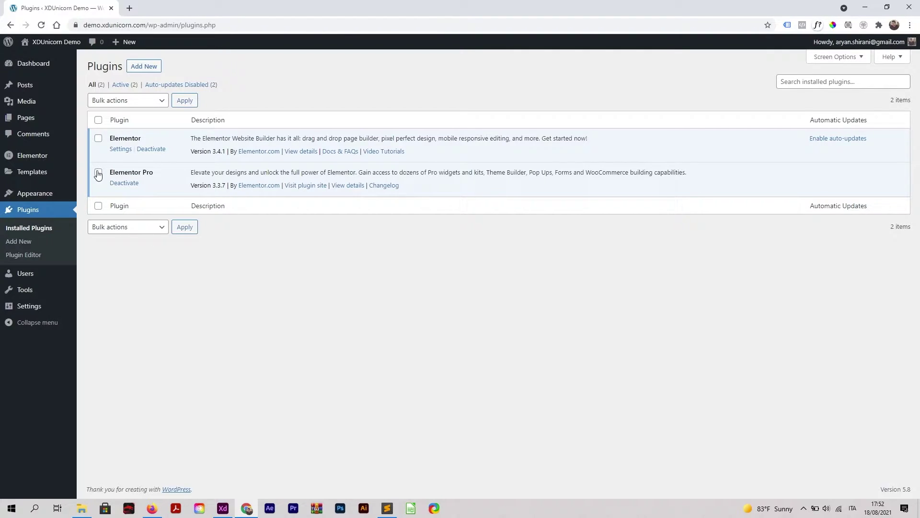
# - Go to the All Pages list in WordPress admin
pyautogui.moveTo(37, 124)
pyautogui.click(95, 120)
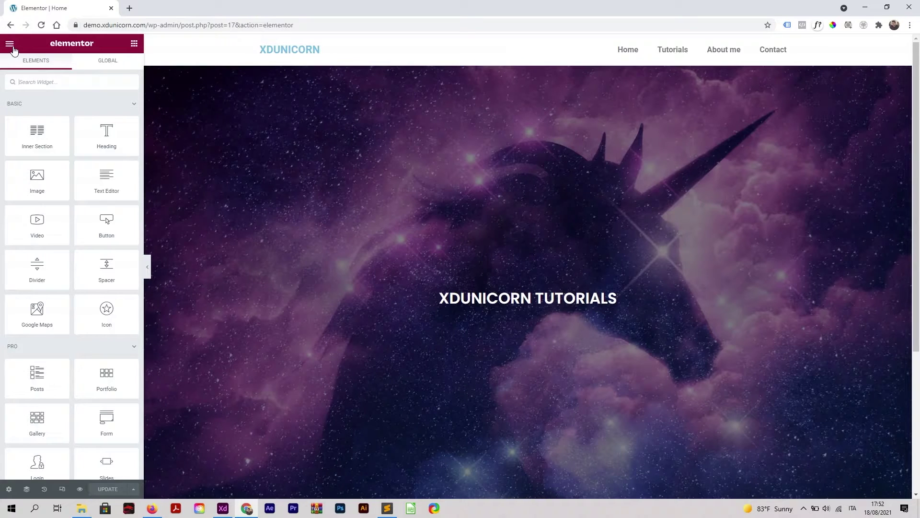
pyautogui.click(10, 45)
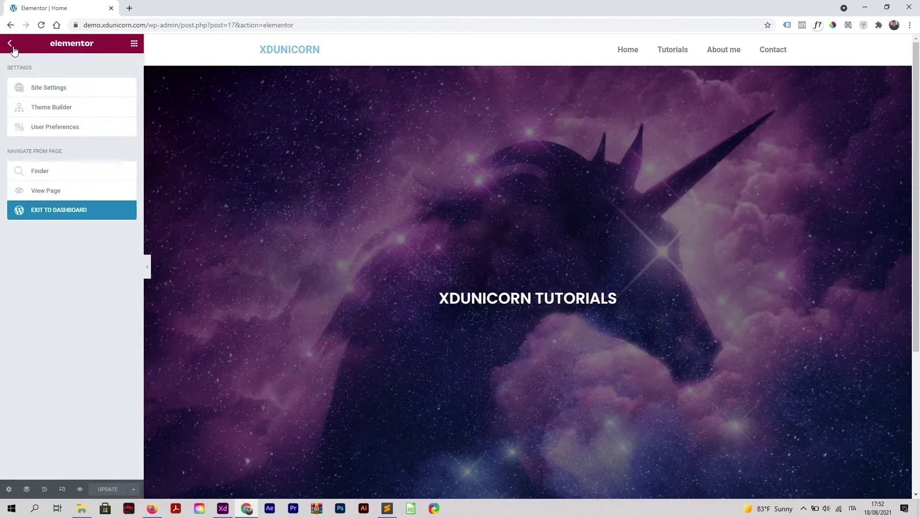
pyautogui.click(51, 92)
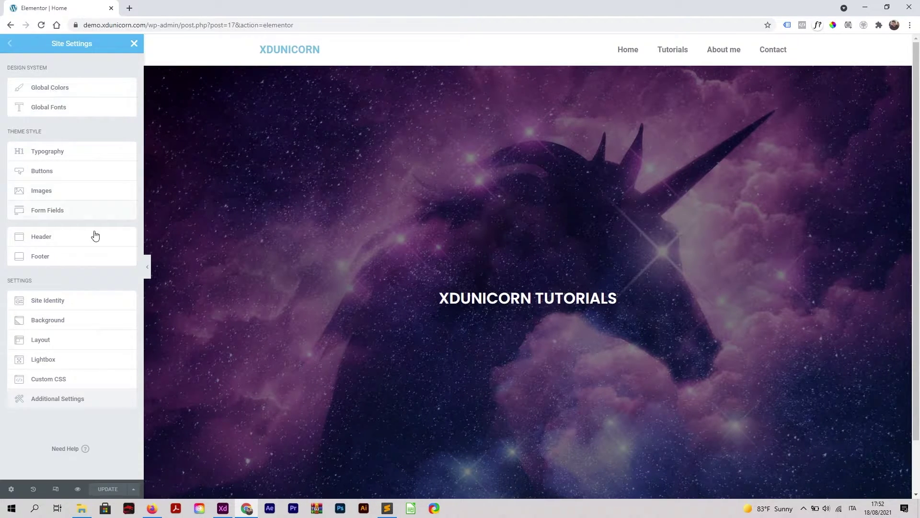
pyautogui.click(52, 380)
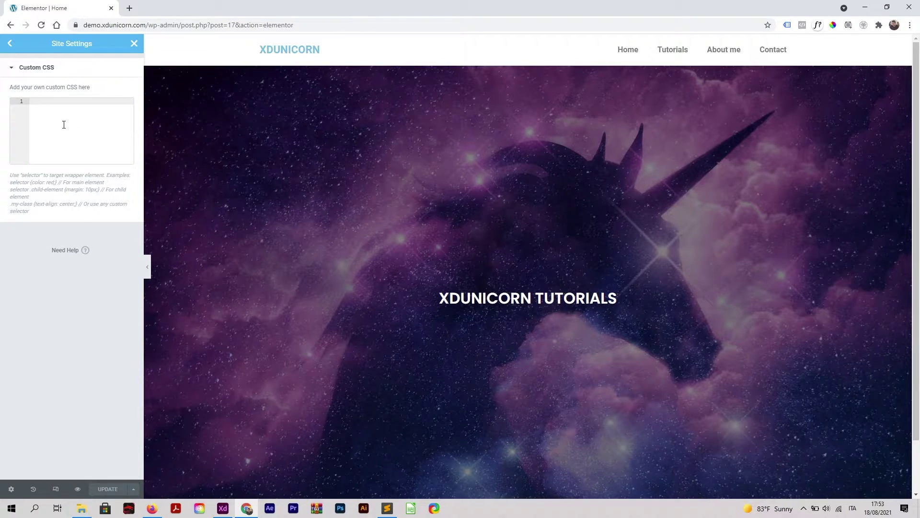
pyautogui.click(387, 507)
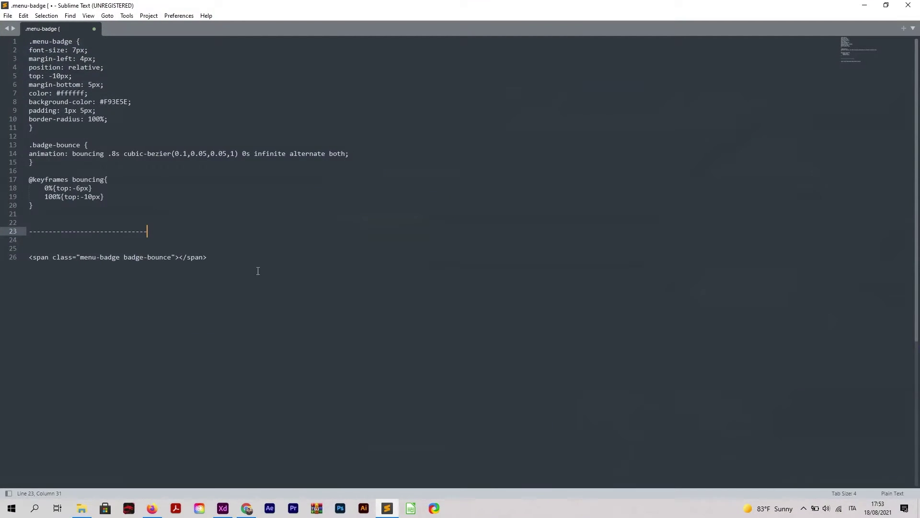
pyautogui.moveTo(135, 206); pyautogui.dragTo(16, 39)
pyautogui.hotkey('ctrl', 'c')
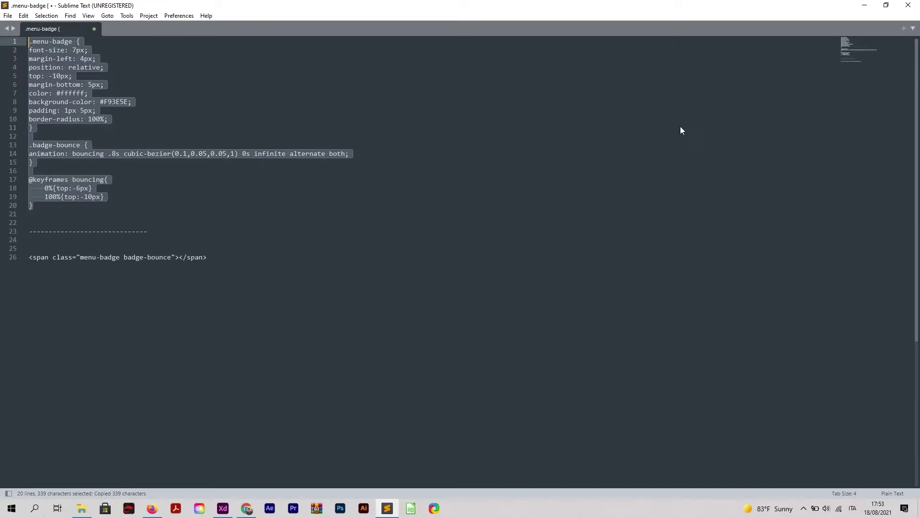
pyautogui.click(865, 5)
pyautogui.hotkey('ctrl', 'v')
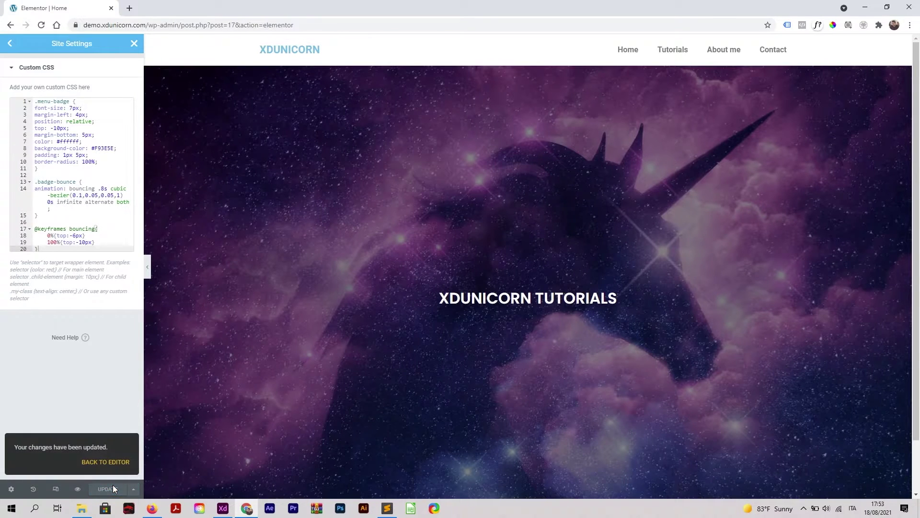
# - Save the custom CSS and exit Elementor to the WordPress dashboard
pyautogui.click(102, 463)
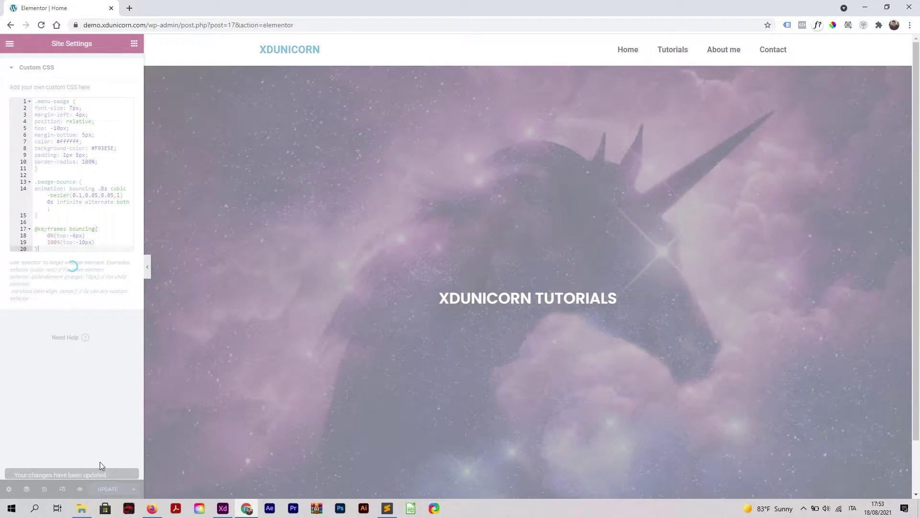
pyautogui.click(10, 50)
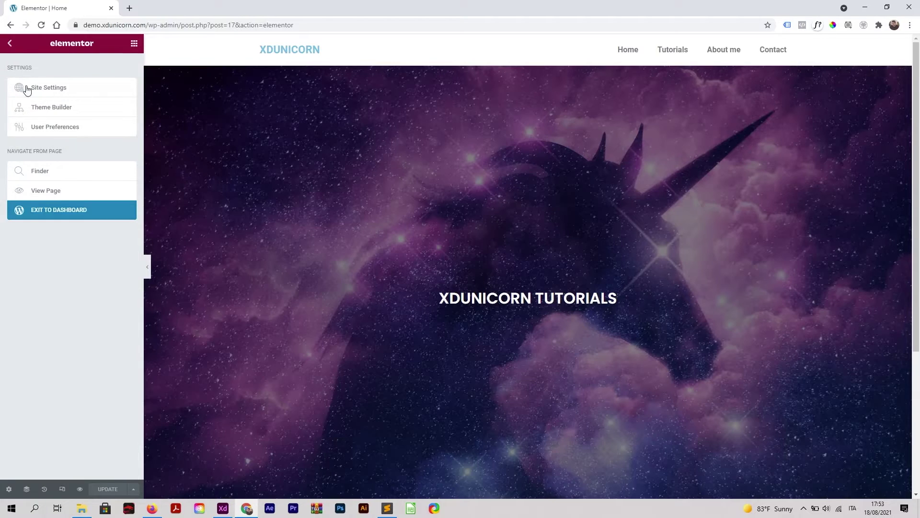
pyautogui.click(52, 211)
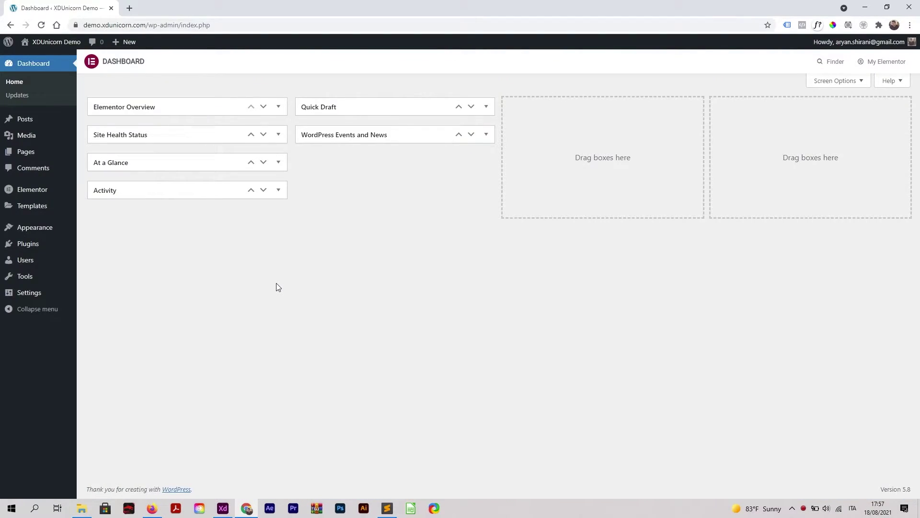
# - Create a new popup template named 'Pop News' from Templates > Popups
pyautogui.moveTo(41, 206)
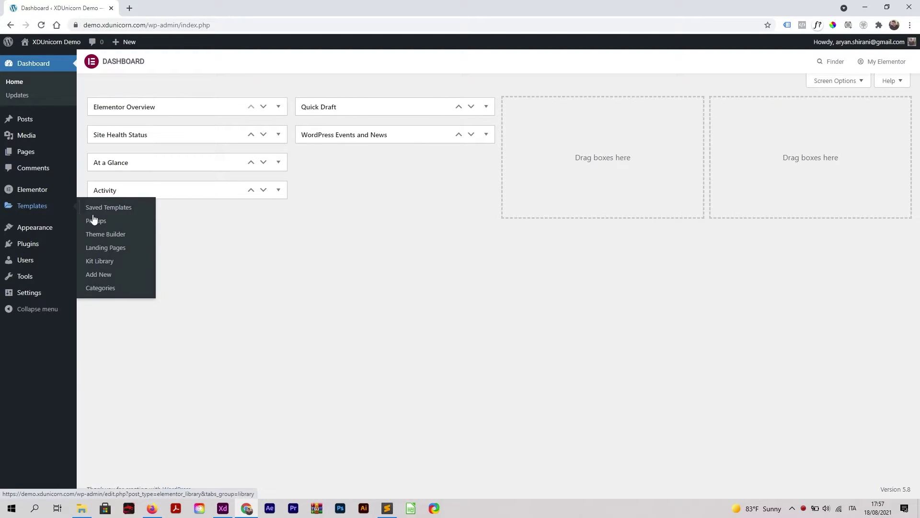
pyautogui.click(103, 221)
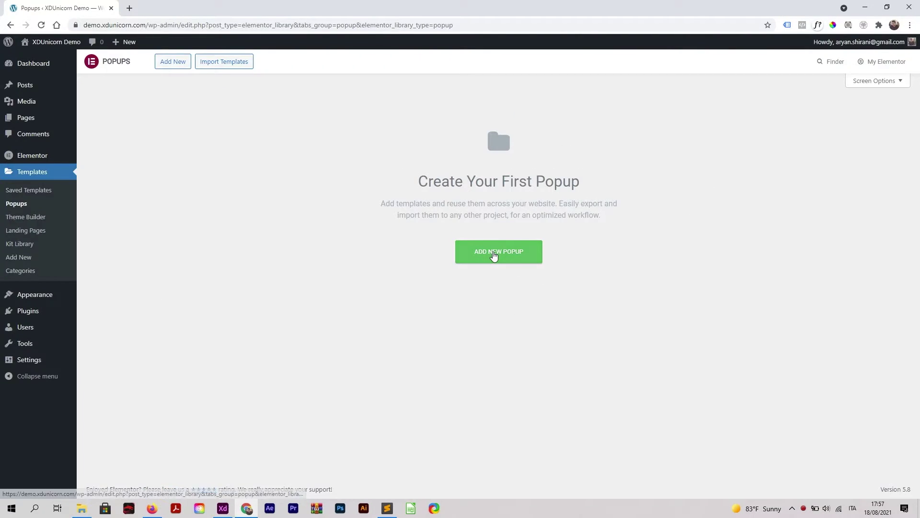
pyautogui.click(497, 255)
pyautogui.click(524, 311)
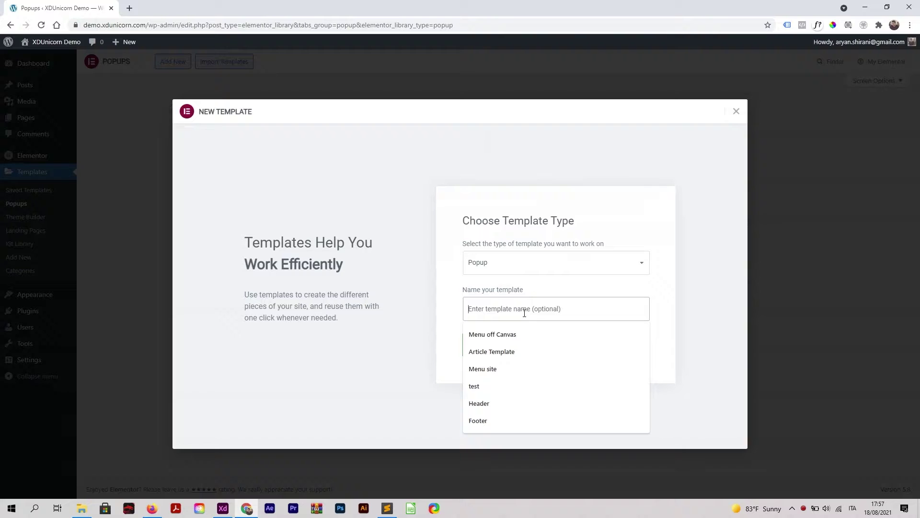
pyautogui.write('Pop News')
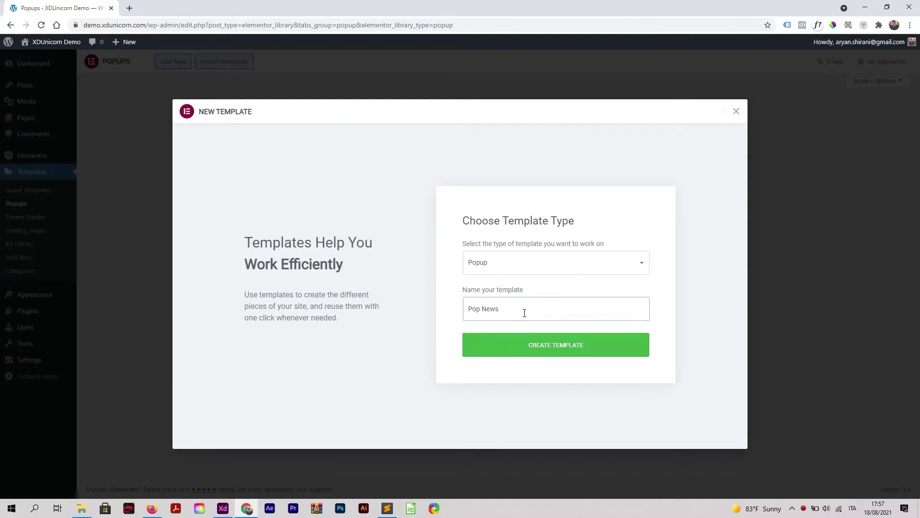
pyautogui.click(544, 347)
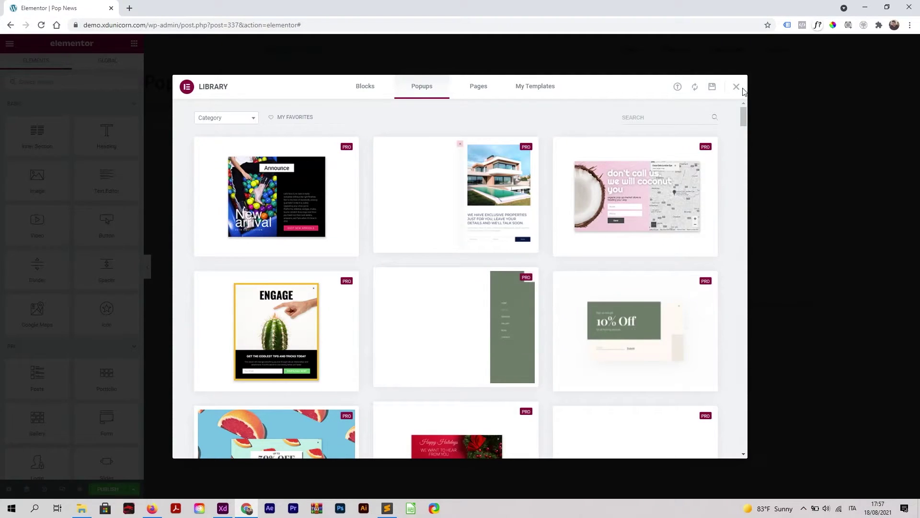
# - Make the blank popup 454 wide with Fit To Screen height, aligned to the right edge
pyautogui.click(742, 90)
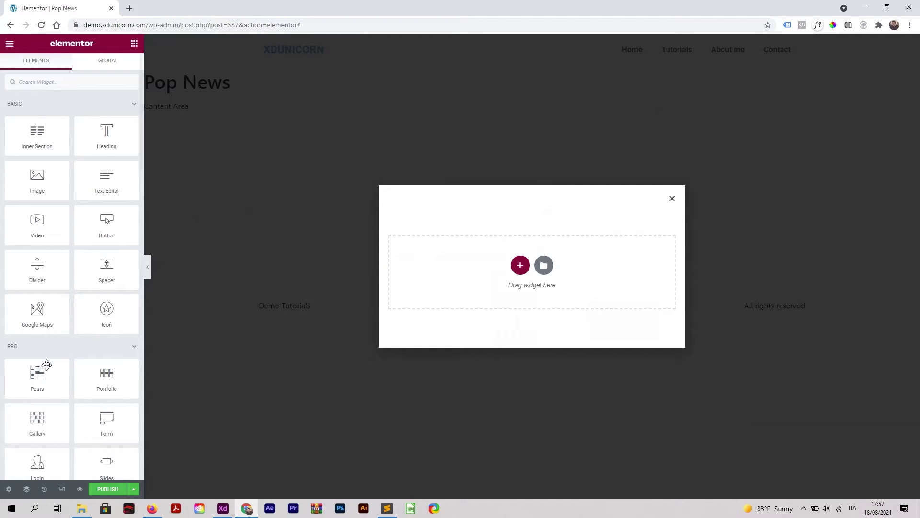
pyautogui.click(9, 489)
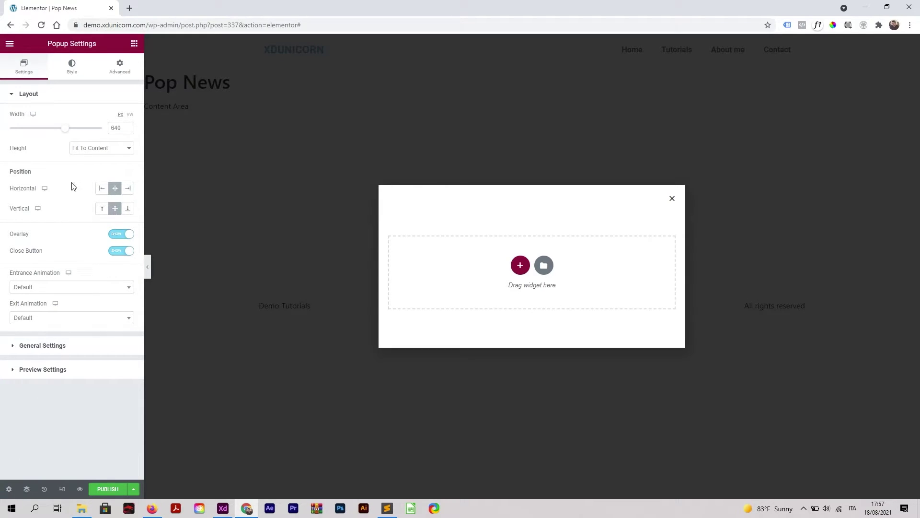
pyautogui.moveTo(67, 129); pyautogui.dragTo(46, 128)
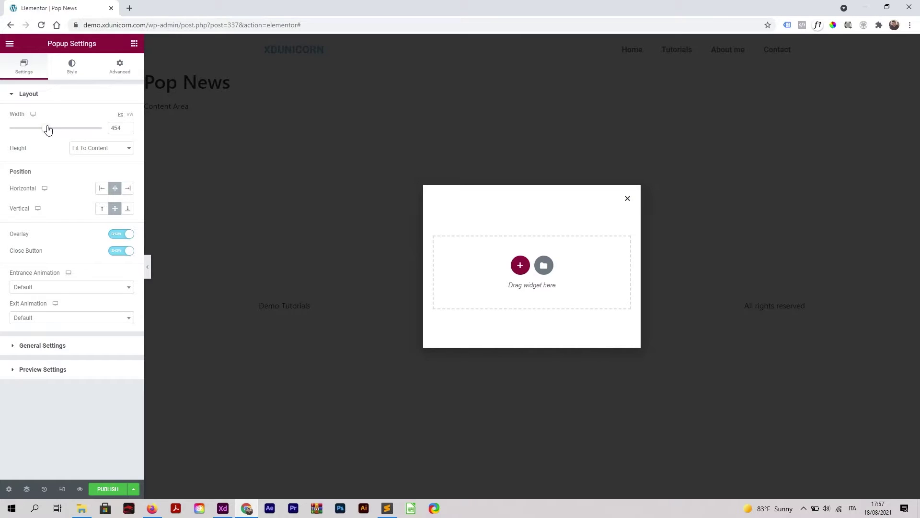
pyautogui.click(93, 151)
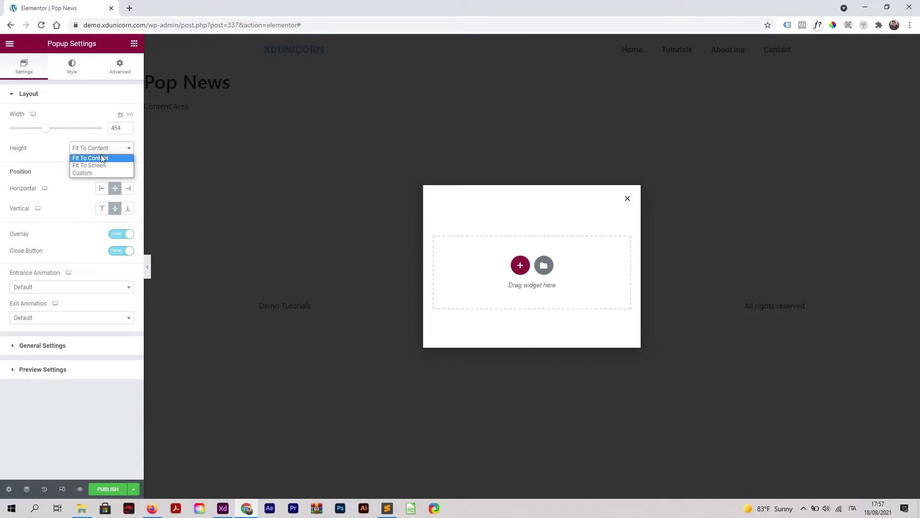
pyautogui.click(105, 166)
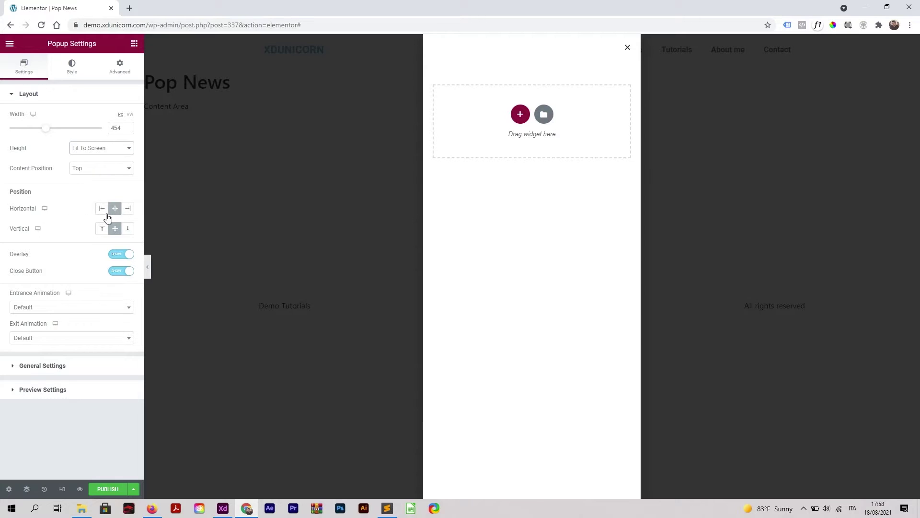
pyautogui.click(128, 210)
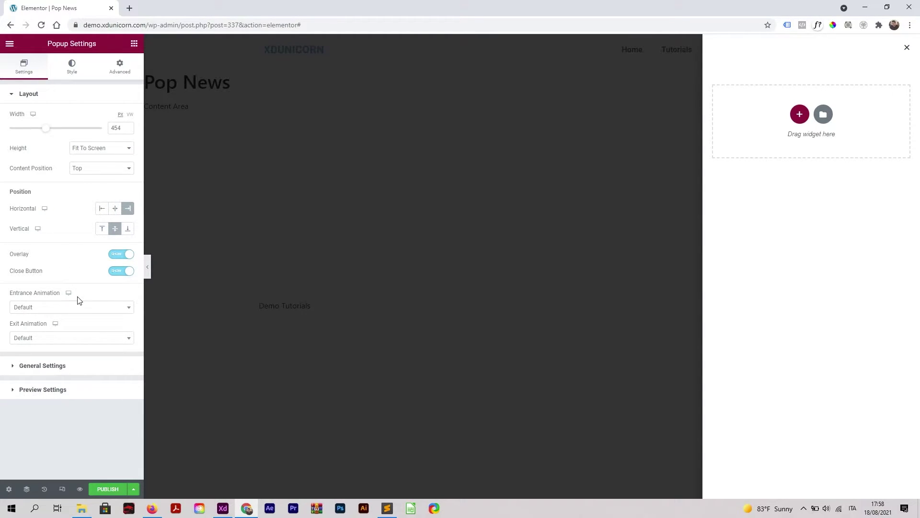
pyautogui.click(80, 311)
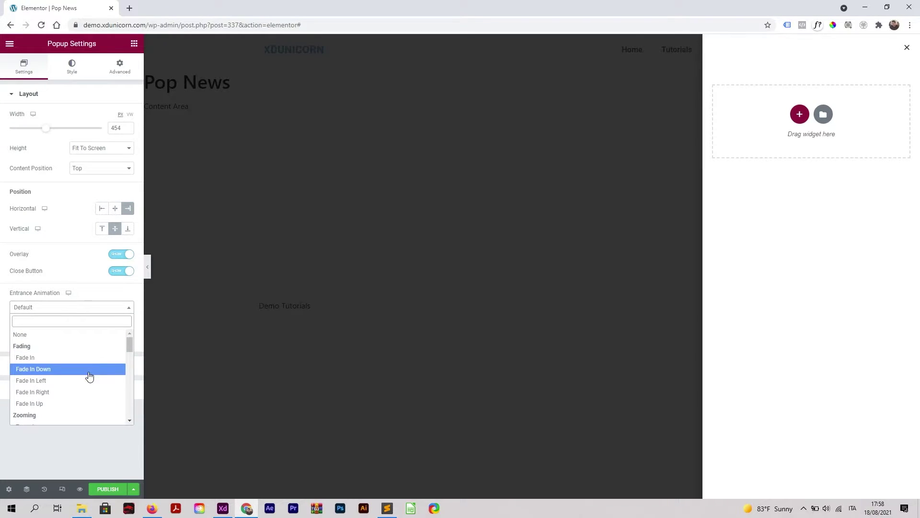
# - Set entrance to Slide In Right, exit to Slide Out Right, and animation duration to 0.7
pyautogui.scroll(-1, 96, 386)
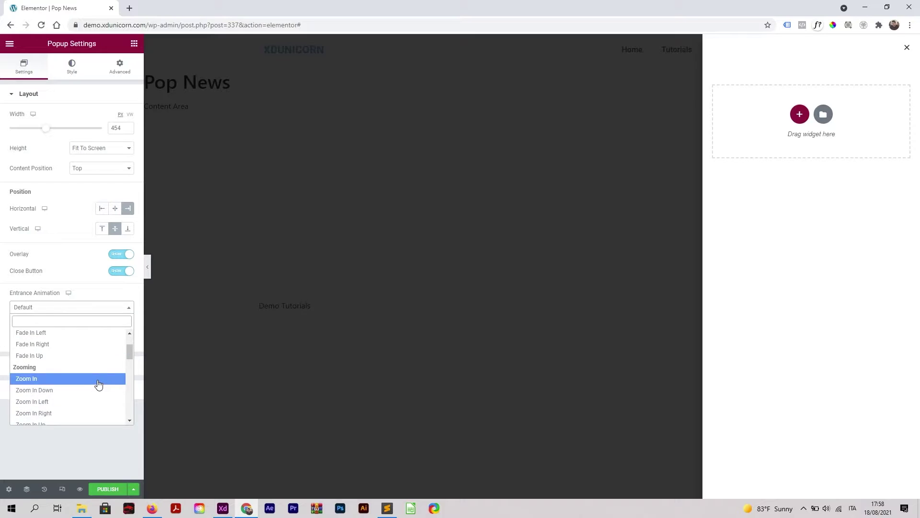
pyautogui.scroll(-4, 99, 384)
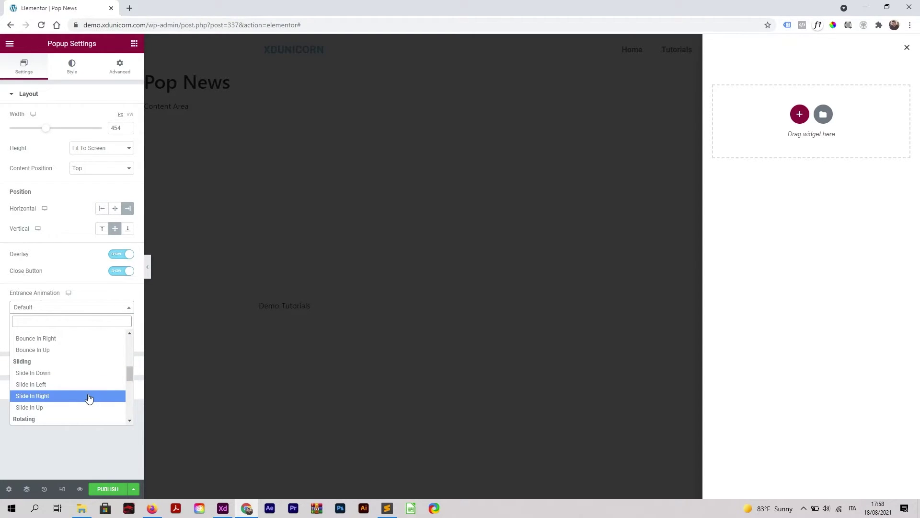
pyautogui.click(89, 397)
pyautogui.click(61, 340)
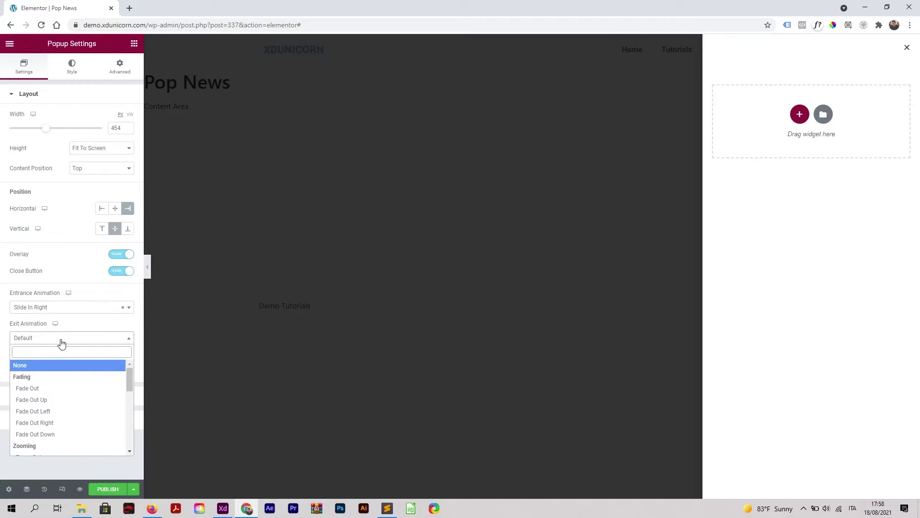
pyautogui.scroll(-3, 96, 396)
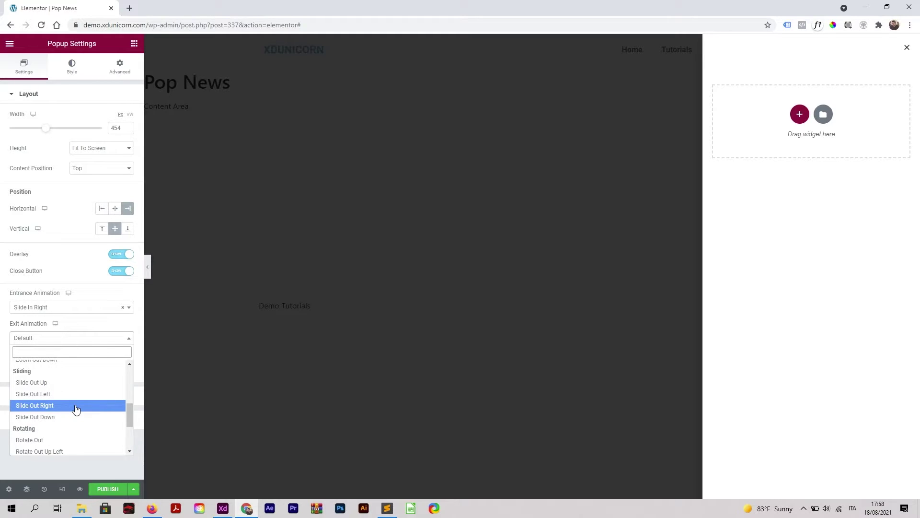
pyautogui.click(76, 407)
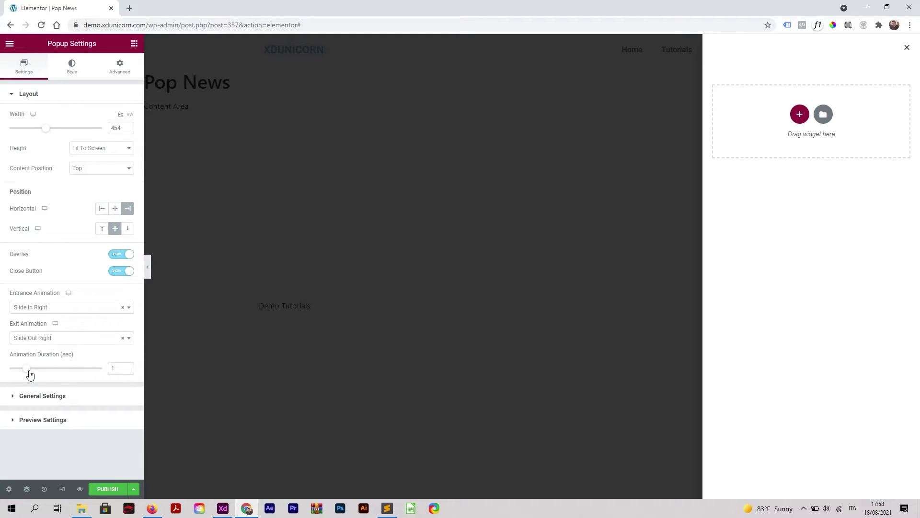
pyautogui.moveTo(28, 376); pyautogui.dragTo(20, 374)
# - Add a one-column section to the popup and drop a Posts widget into it
pyautogui.click(800, 116)
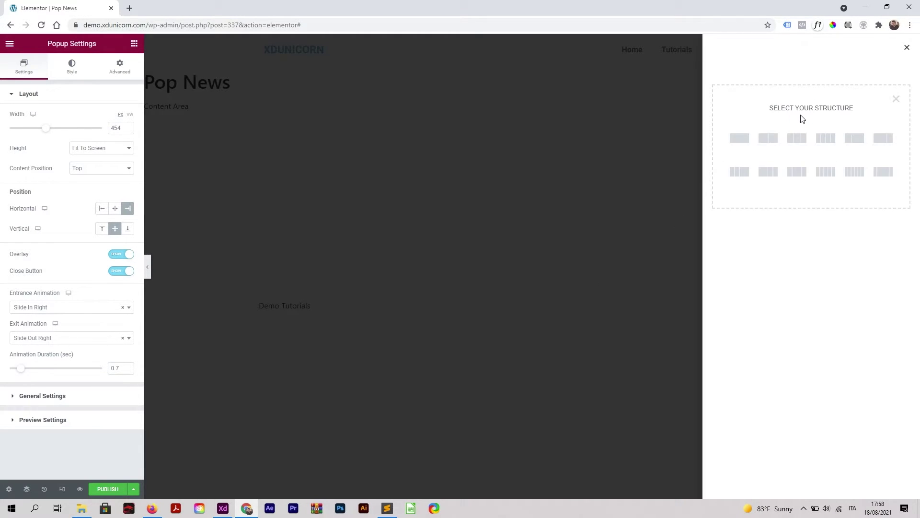
pyautogui.click(740, 139)
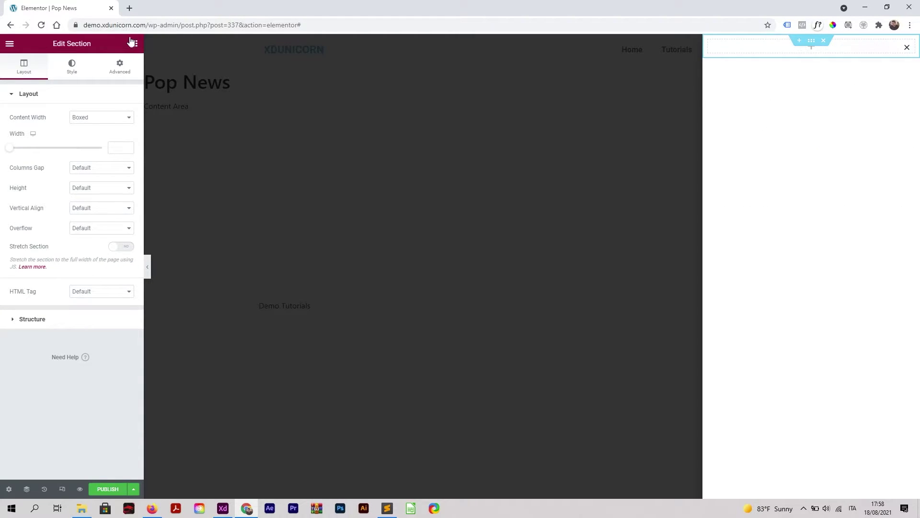
pyautogui.click(10, 44)
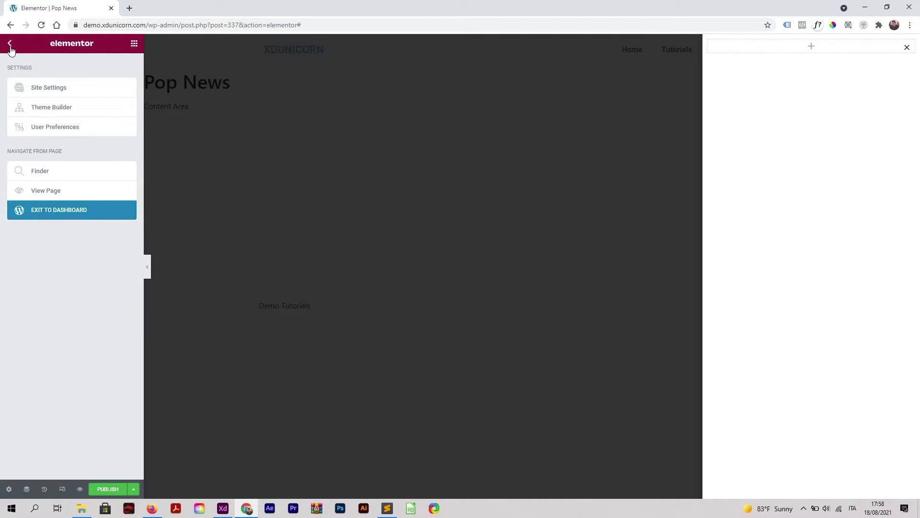
pyautogui.click(10, 44)
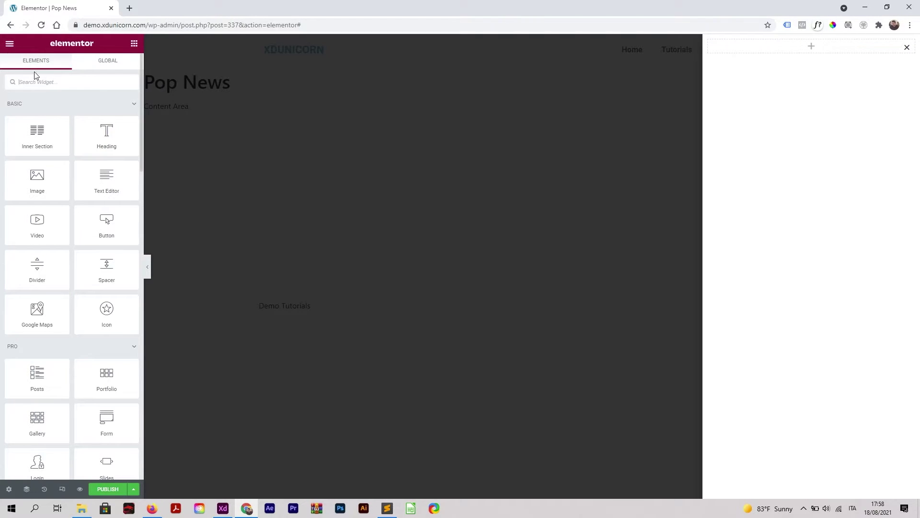
pyautogui.click(61, 87)
pyautogui.write('post')
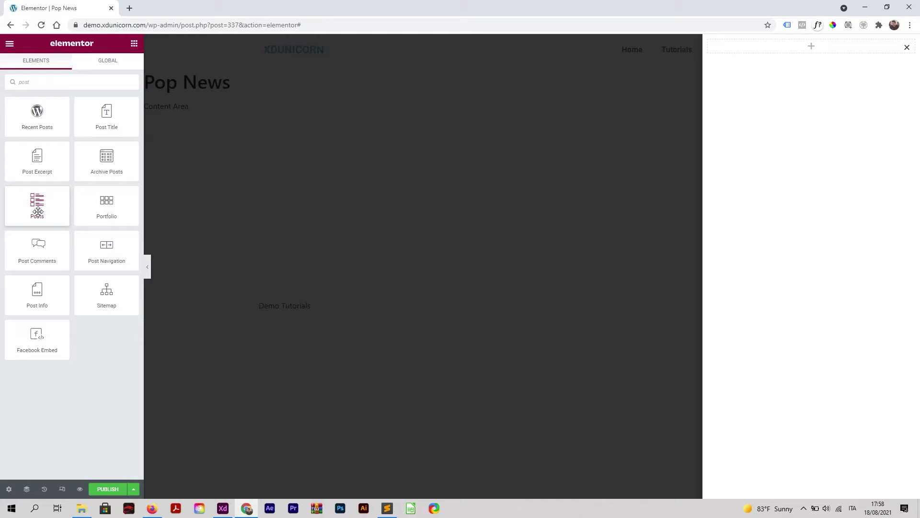
pyautogui.moveTo(37, 212); pyautogui.dragTo(786, 44)
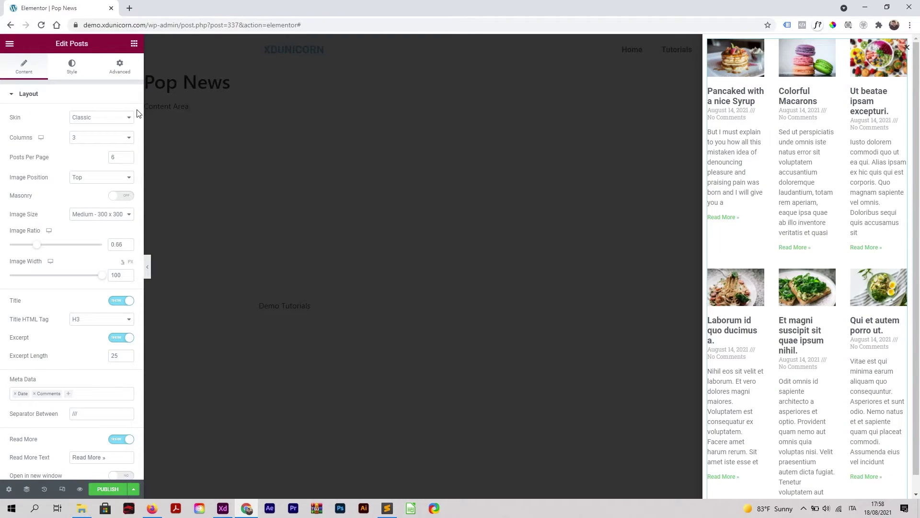
# - Switch the Posts widget to the Cards skin with 1 column
pyautogui.click(78, 117)
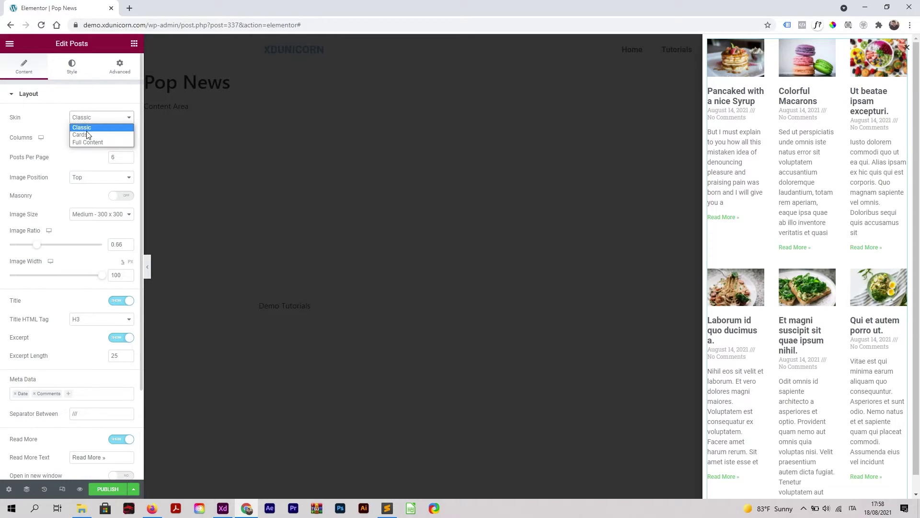
pyautogui.click(88, 135)
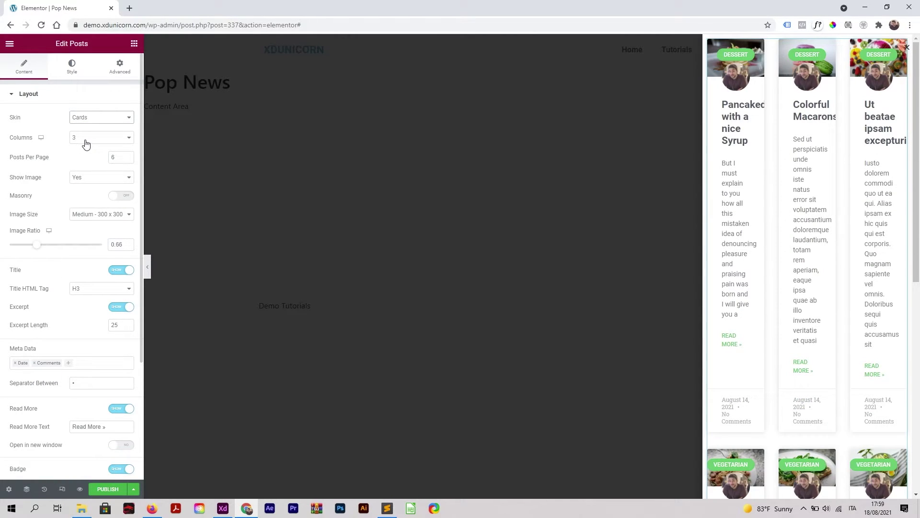
pyautogui.click(87, 139)
pyautogui.click(86, 154)
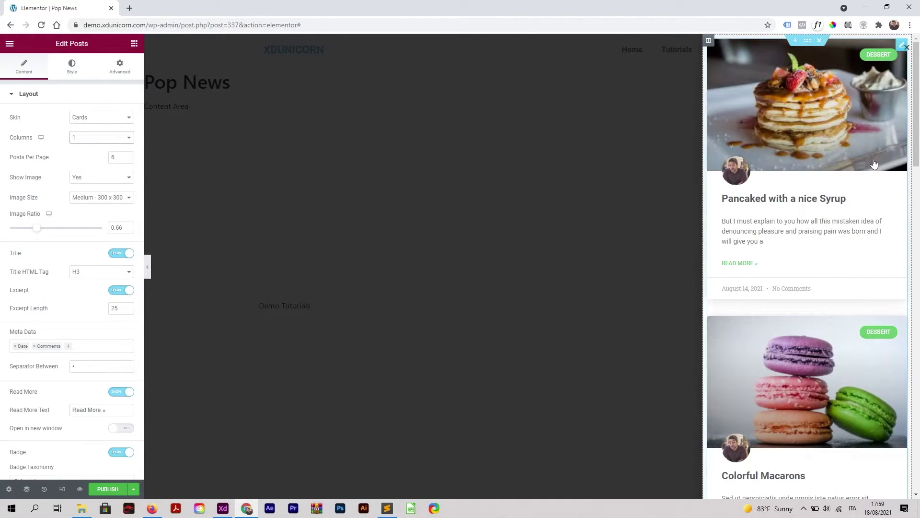
pyautogui.scroll(-5, 812, 202)
pyautogui.scroll(-6, 810, 216)
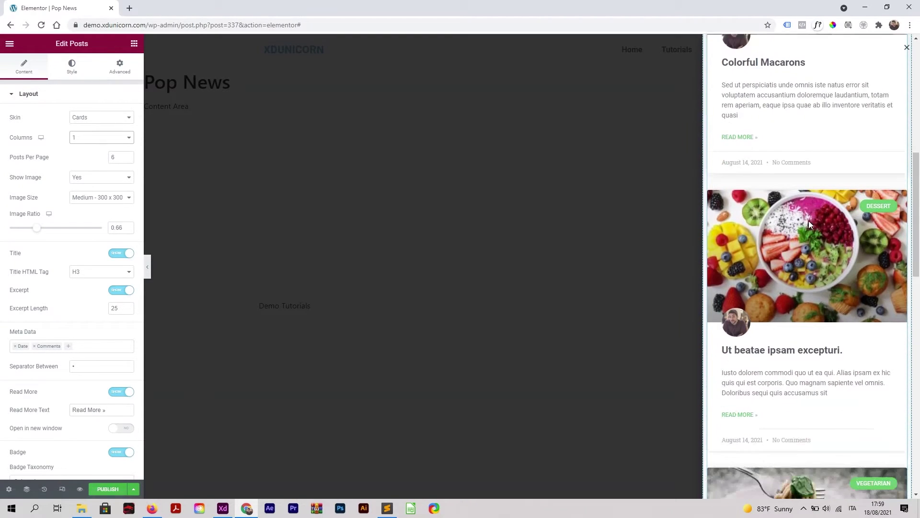
pyautogui.scroll(10, 804, 230)
pyautogui.scroll(1, 802, 232)
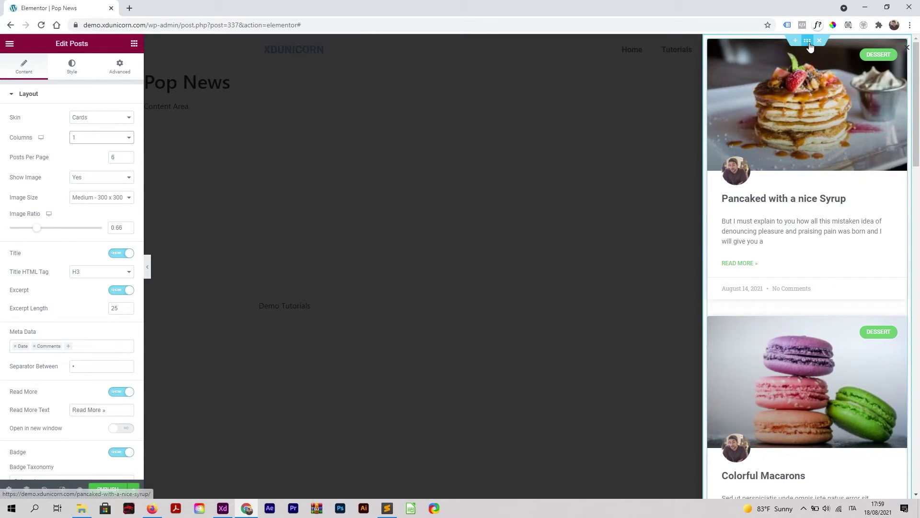
pyautogui.moveTo(808, 42); pyautogui.dragTo(809, 43)
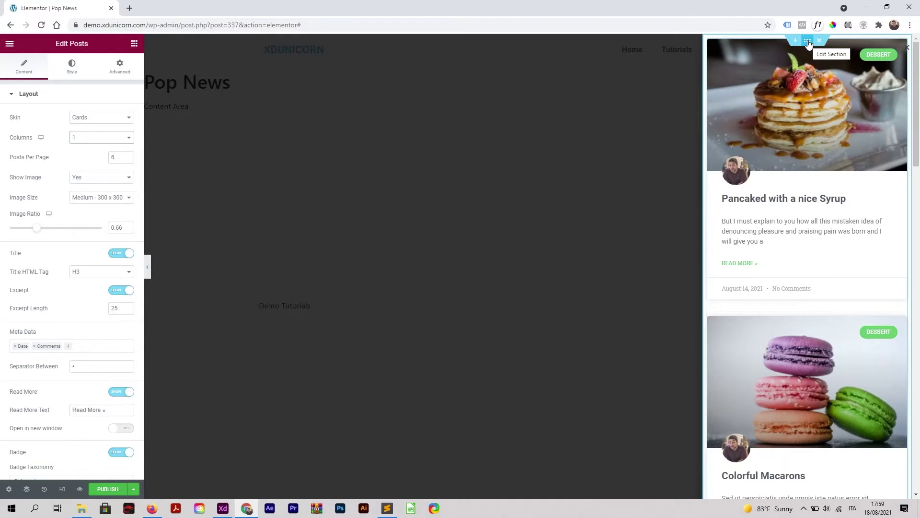
# - Unlink the posts section's margins and raise its top margin to 14
pyautogui.click(809, 44)
pyautogui.click(108, 73)
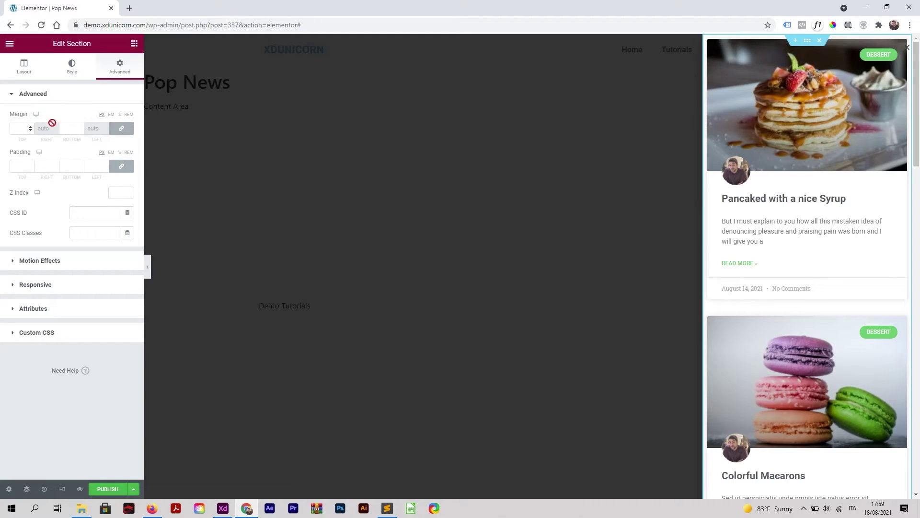
pyautogui.click(121, 128)
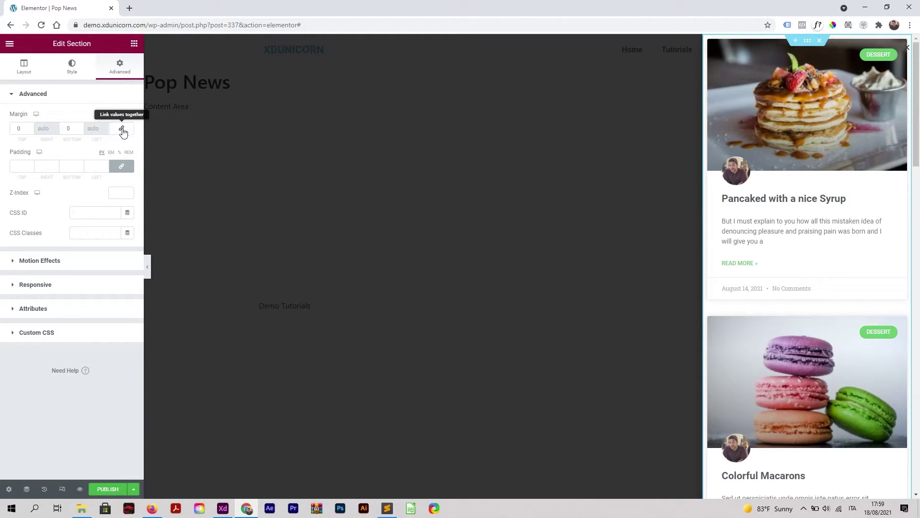
pyautogui.click(33, 127)
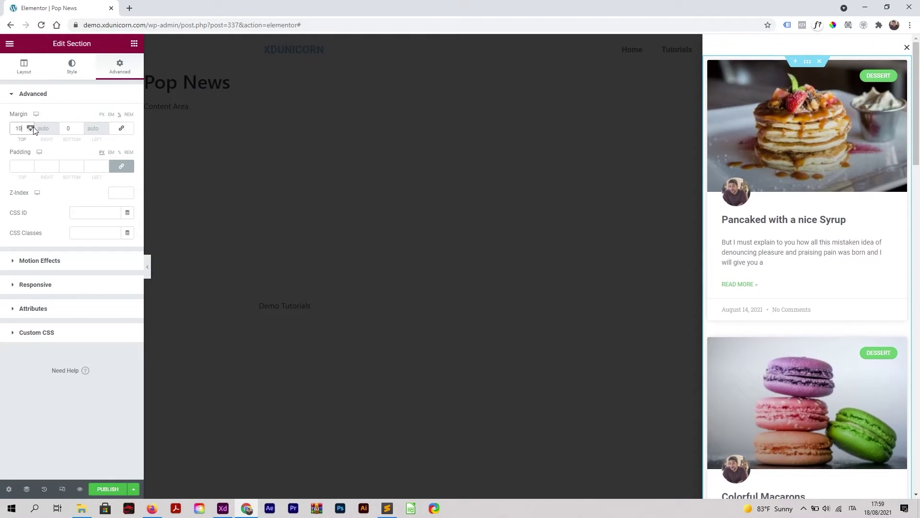
pyautogui.click(34, 127)
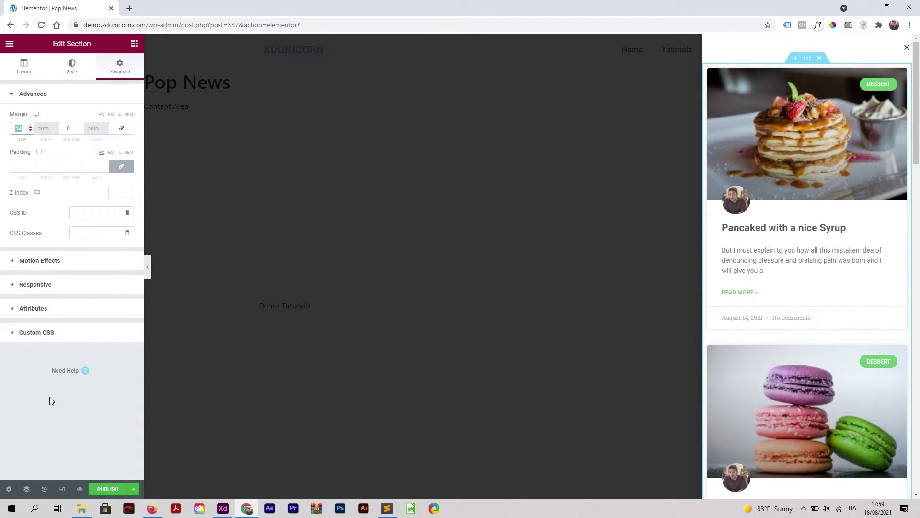
# - Enlarge the popup's close button to size 32, then show the popup's Advanced settings
pyautogui.click(10, 489)
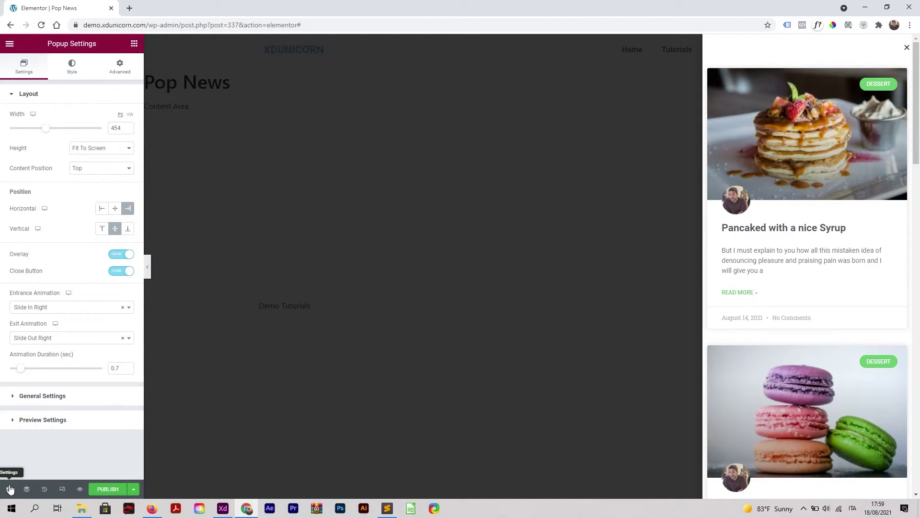
pyautogui.click(78, 67)
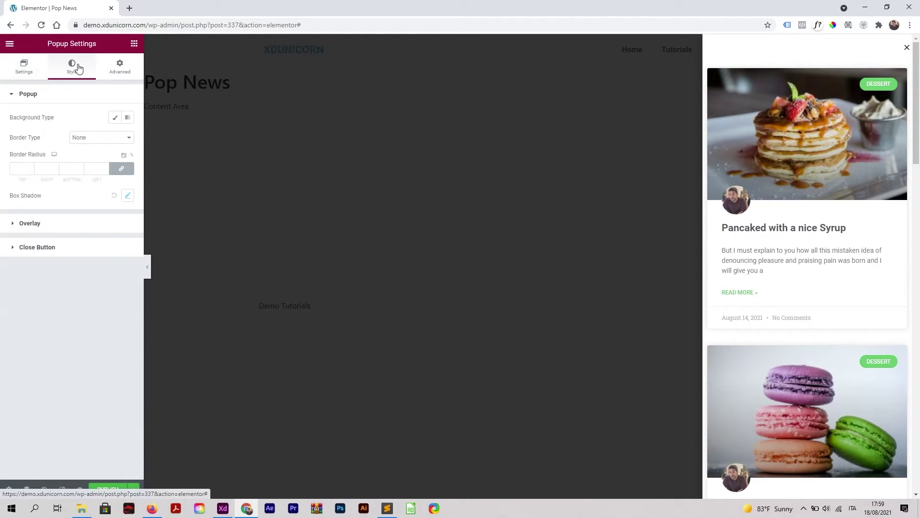
pyautogui.click(57, 247)
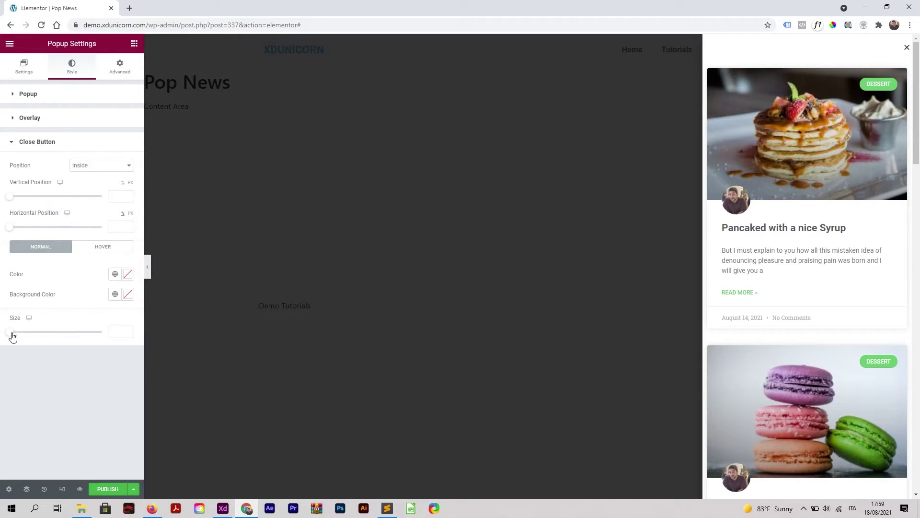
pyautogui.moveTo(12, 337); pyautogui.dragTo(39, 339)
pyautogui.click(120, 72)
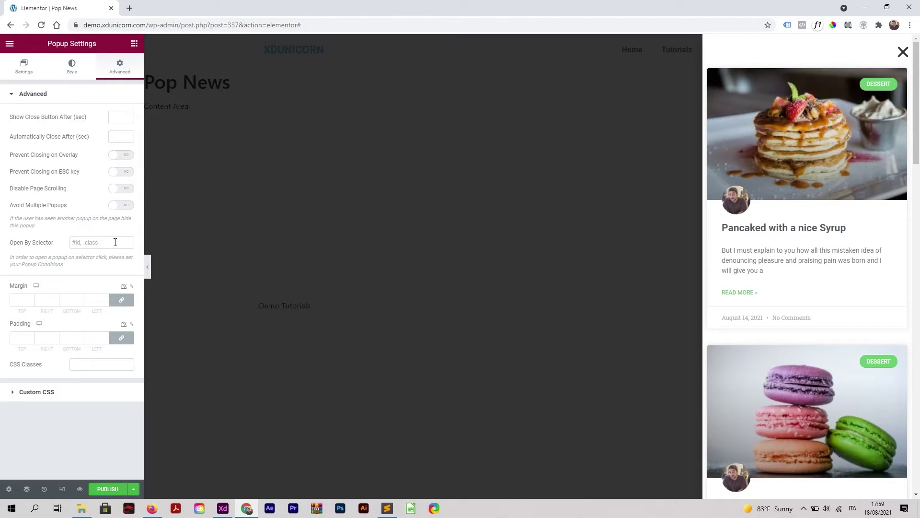
# - Copy the .pop-corn selector from the popup's Open By Selector field
pyautogui.click(87, 242)
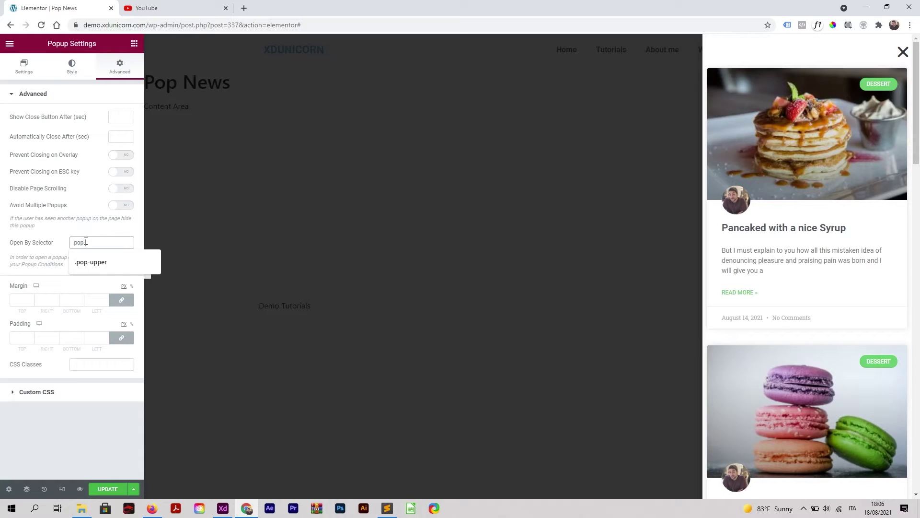
pyautogui.moveTo(126, 242); pyautogui.dragTo(69, 241)
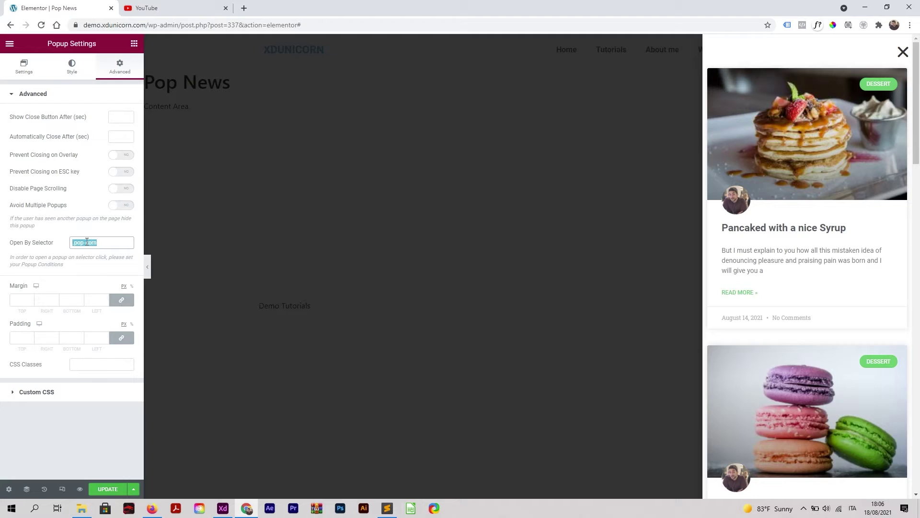
pyautogui.rightClick(87, 242)
pyautogui.click(117, 278)
# - Publish the Pop News popup with an Include / Entire Site display condition
pyautogui.click(114, 486)
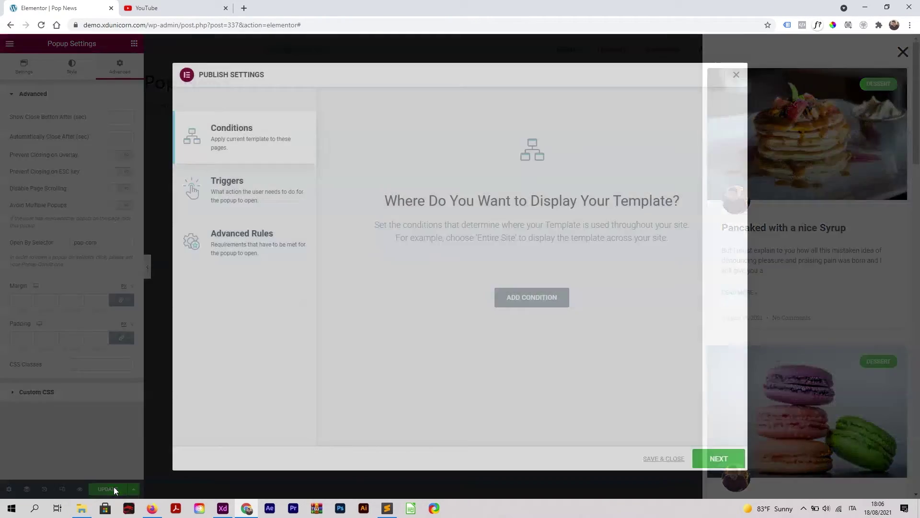
pyautogui.click(508, 303)
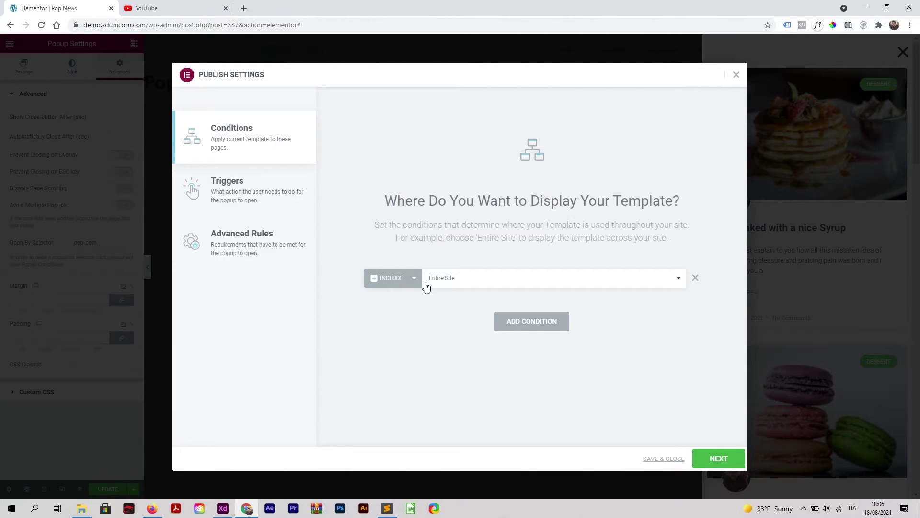
pyautogui.click(677, 459)
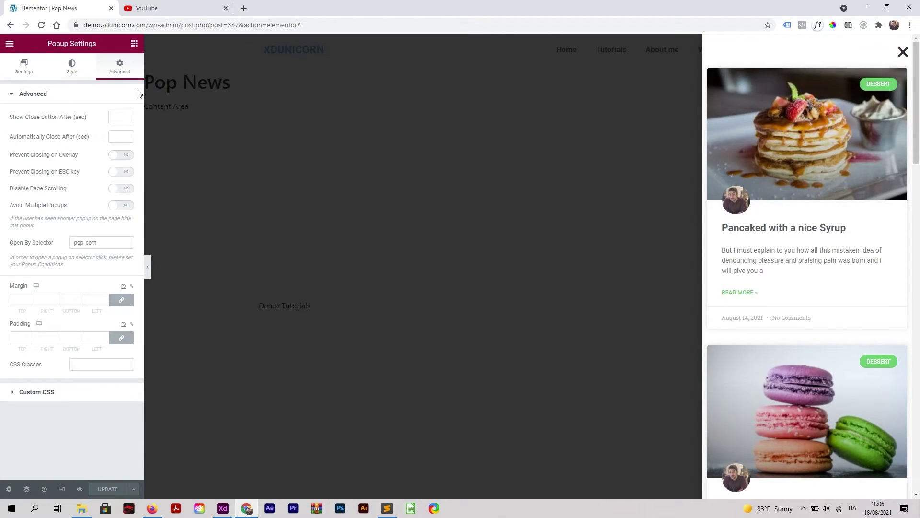
pyautogui.click(9, 45)
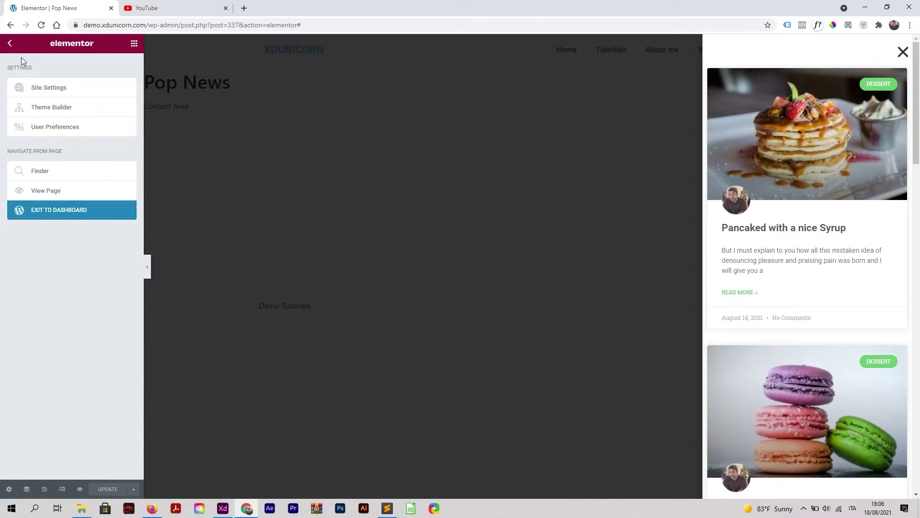
# - Exit to the WordPress dashboard and go to Appearance > Menus
pyautogui.click(67, 210)
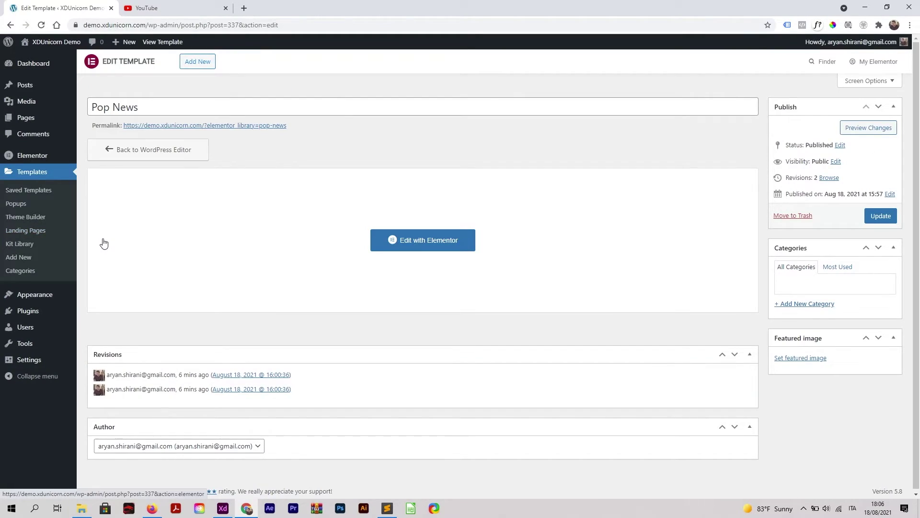
pyautogui.click(30, 67)
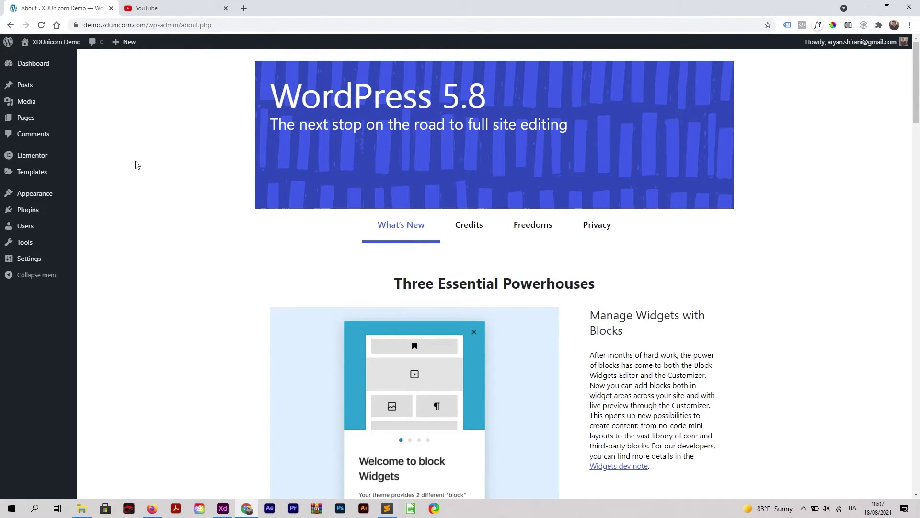
pyautogui.moveTo(50, 194)
pyautogui.click(114, 225)
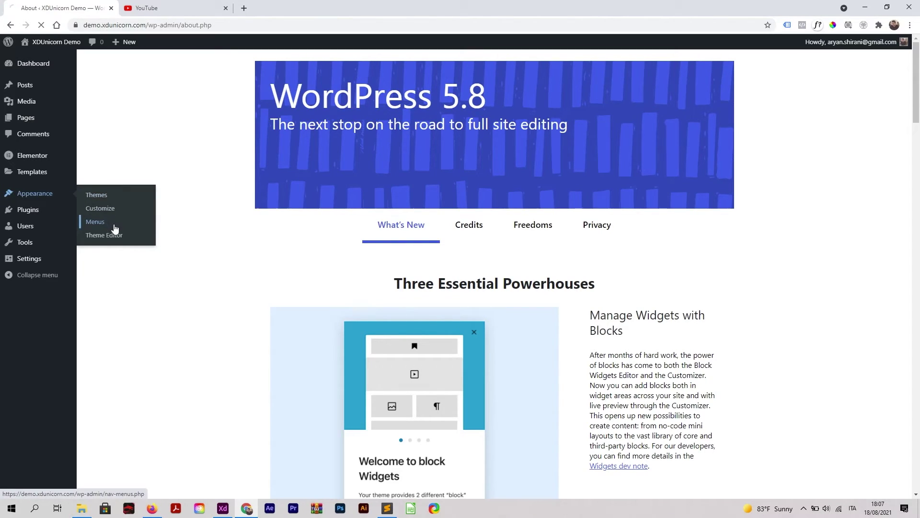
# - Add a 'What's New' custom link with URL # and move it above Contact
pyautogui.click(164, 295)
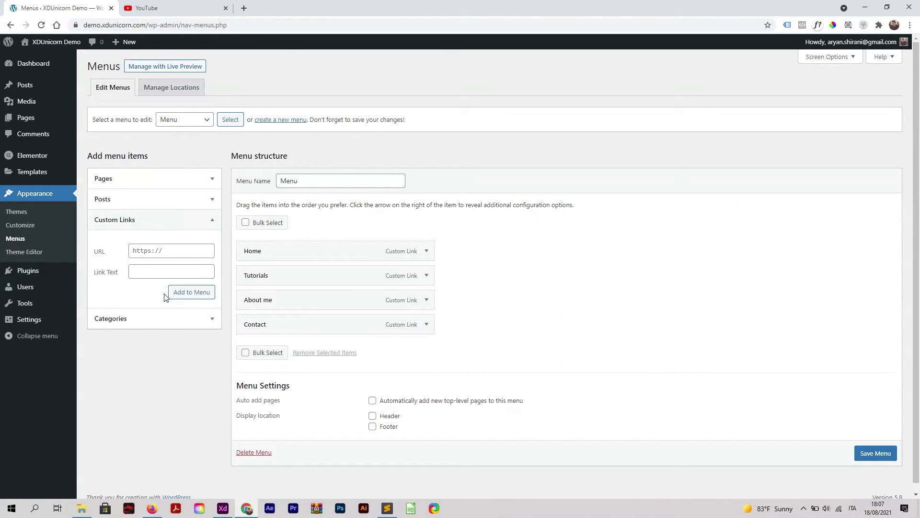
pyautogui.click(157, 251)
pyautogui.write('#')
pyautogui.click(152, 273)
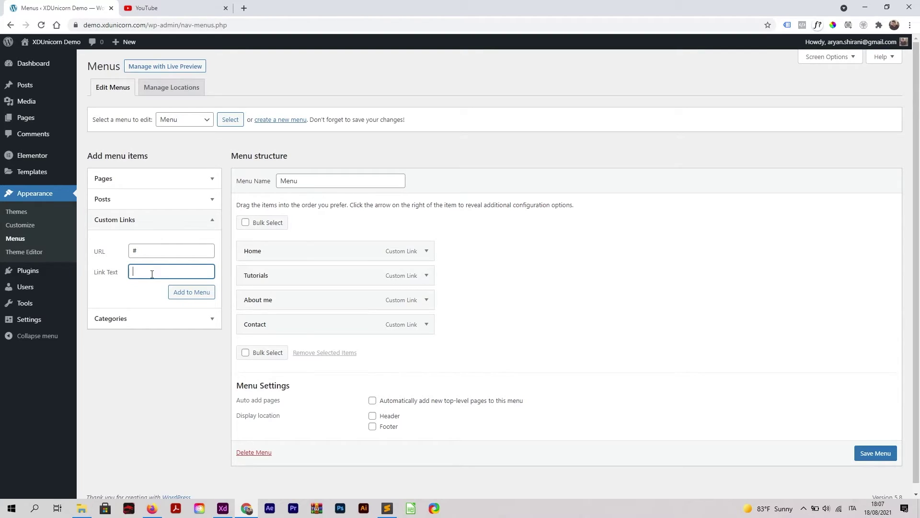
pyautogui.write("What's New")
pyautogui.click(191, 292)
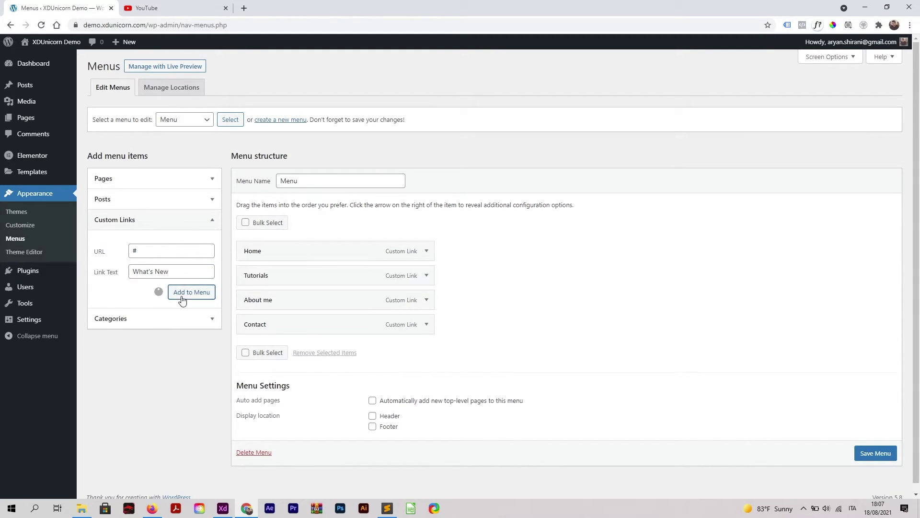
pyautogui.moveTo(283, 355); pyautogui.dragTo(283, 326)
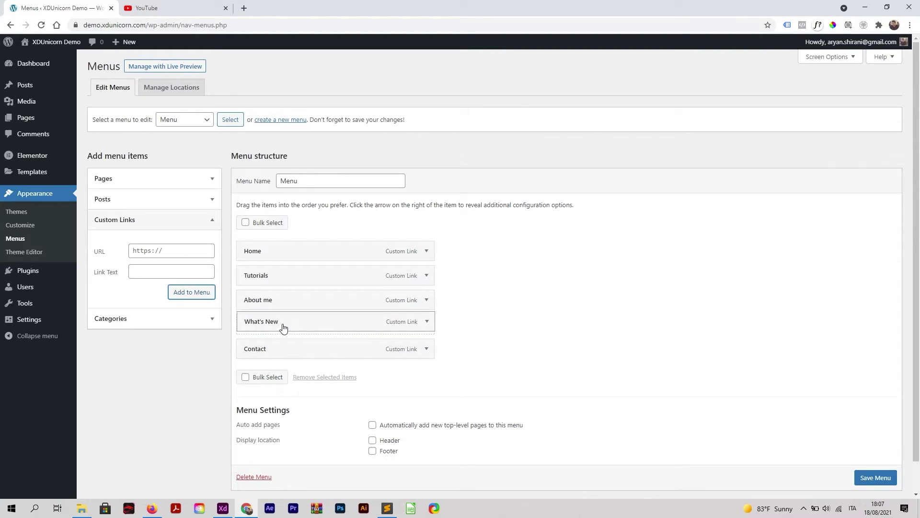
pyautogui.click(426, 325)
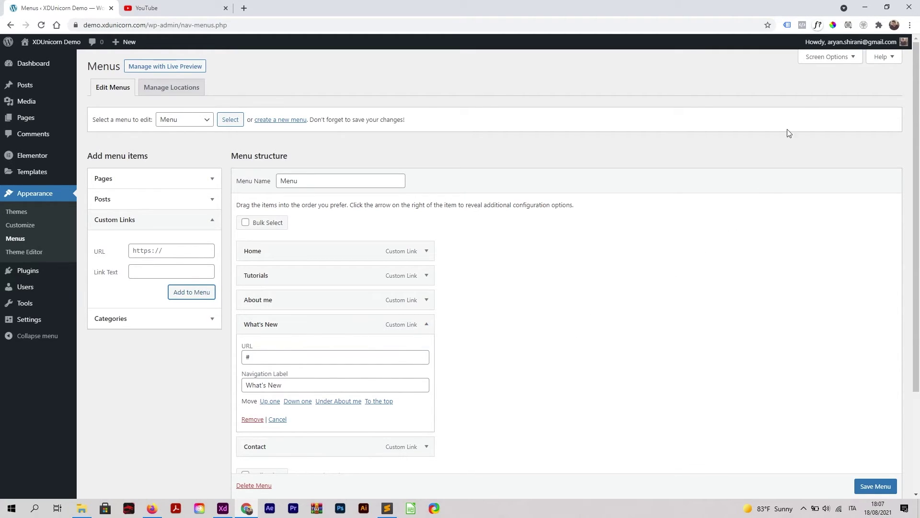
# - Enable CSS Classes in Screen Options and paste .pop-corn into What's New's CSS Classes field
pyautogui.click(833, 59)
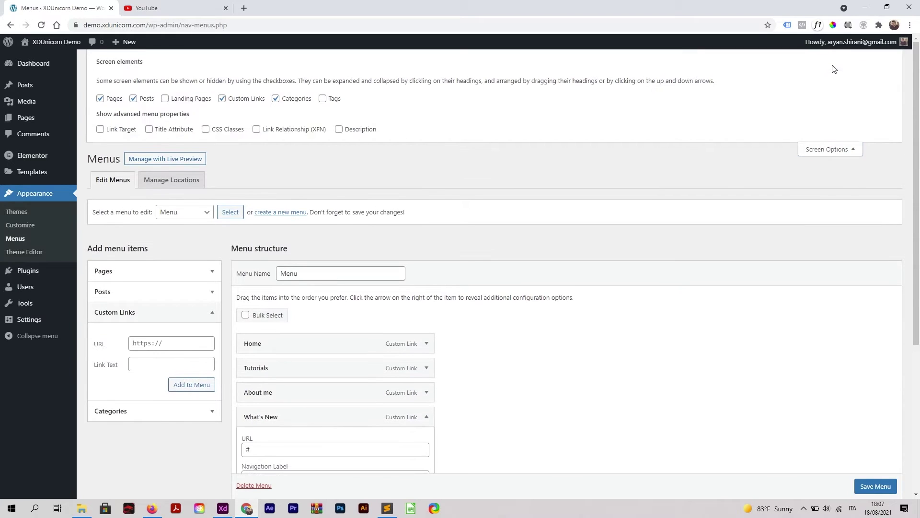
pyautogui.click(213, 132)
pyautogui.scroll(-5, 422, 268)
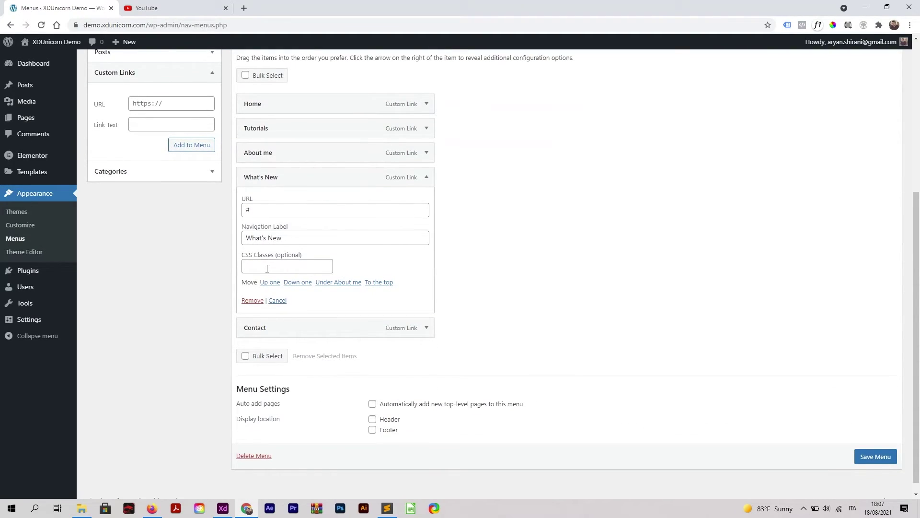
pyautogui.click(259, 268)
pyautogui.rightClick(277, 268)
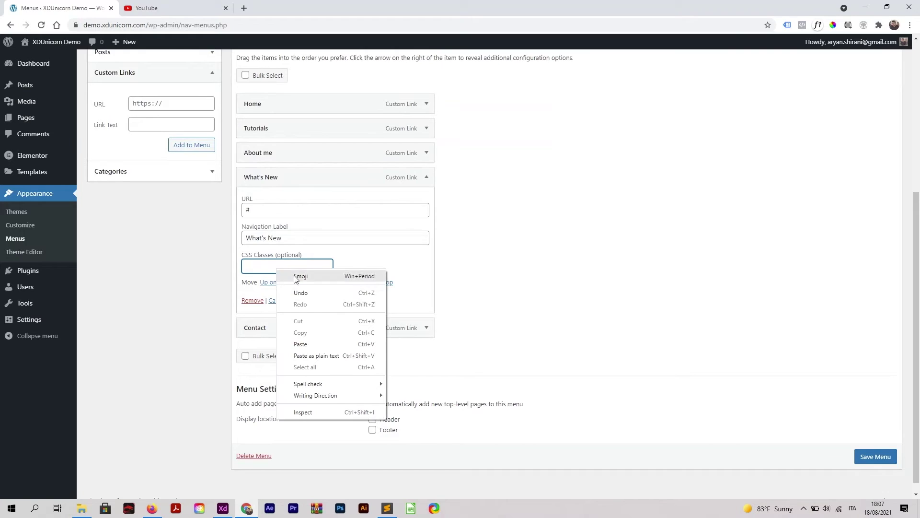
pyautogui.click(320, 345)
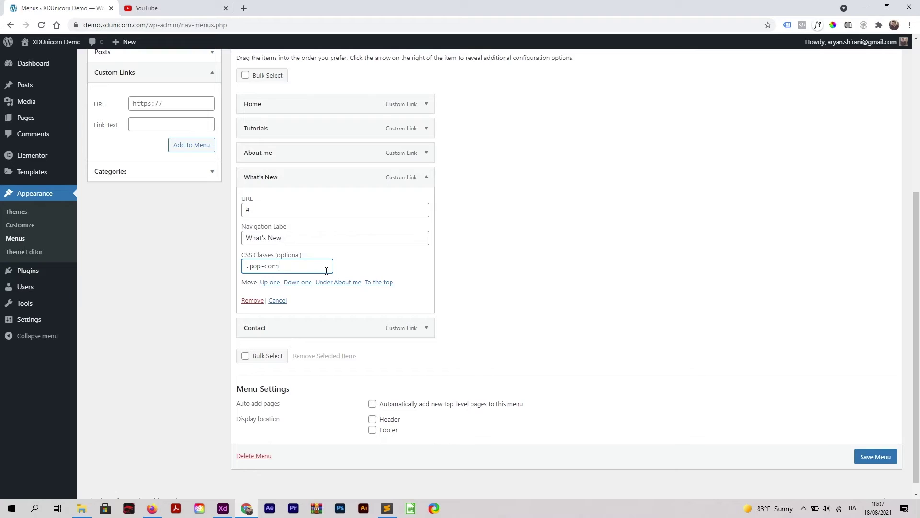
pyautogui.click(330, 241)
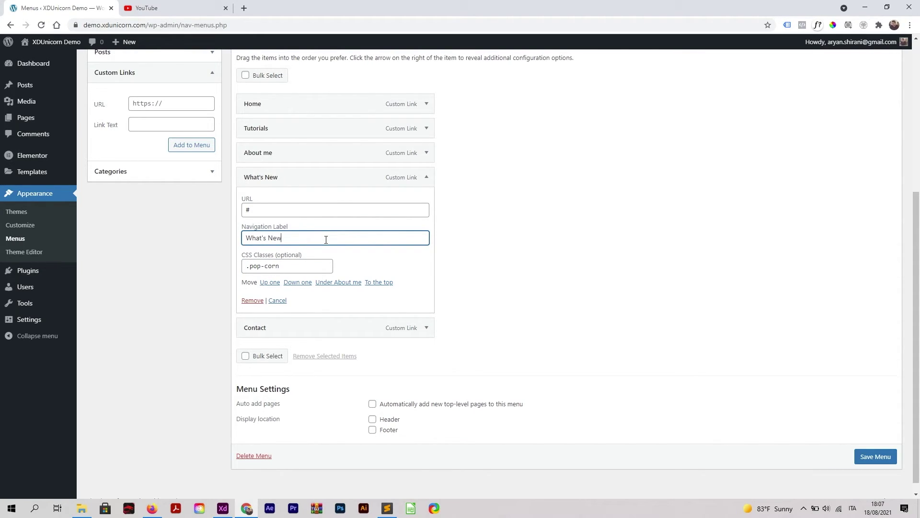
# - Copy the badge span markup from line 26 in Sublime Text
pyautogui.click(387, 508)
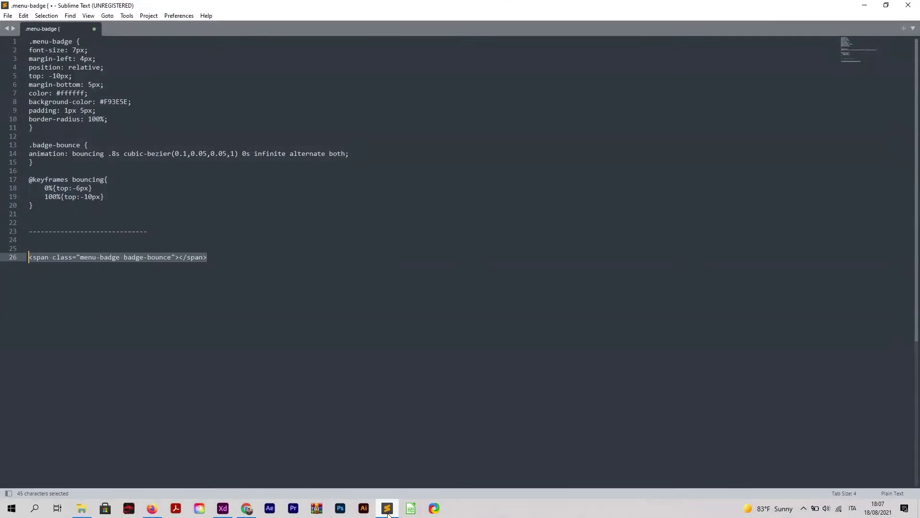
pyautogui.rightClick(178, 260)
pyautogui.click(201, 285)
pyautogui.click(222, 257)
pyautogui.moveTo(222, 256); pyautogui.dragTo(27, 258)
pyautogui.rightClick(27, 258)
pyautogui.click(66, 288)
# - Paste the menu-badge badge-bounce span after 'What's New' in its label, then save the menu
pyautogui.click(865, 6)
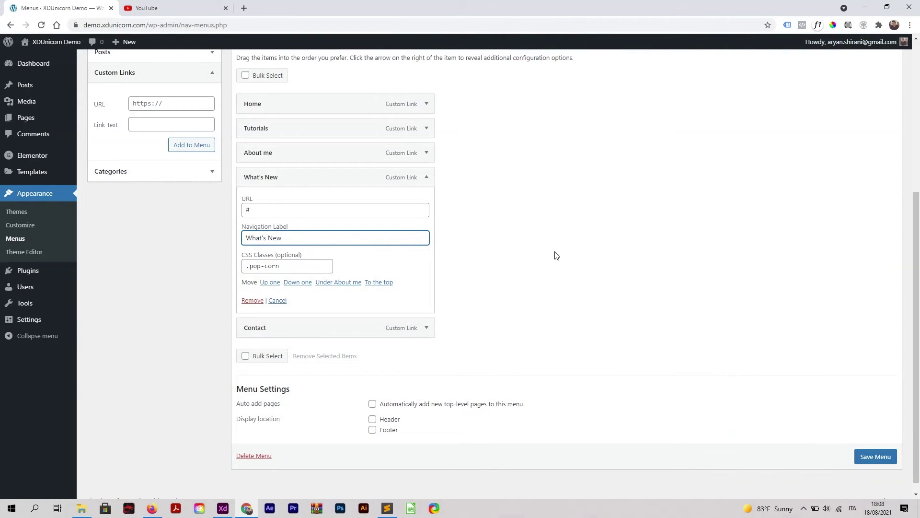
pyautogui.rightClick(328, 241)
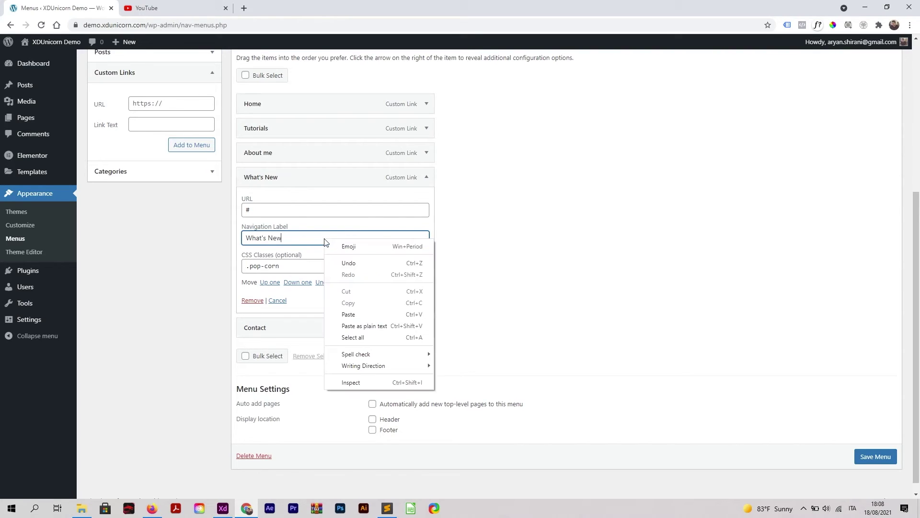
pyautogui.click(383, 313)
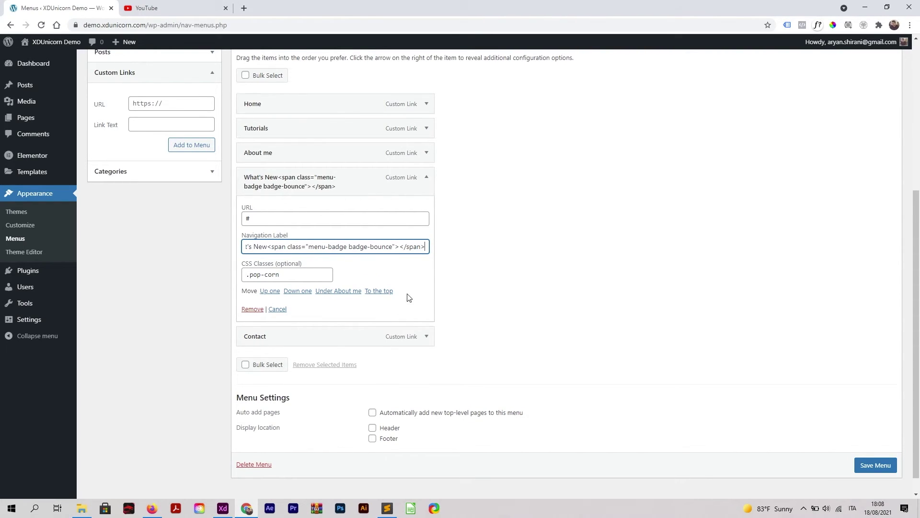
pyautogui.click(881, 468)
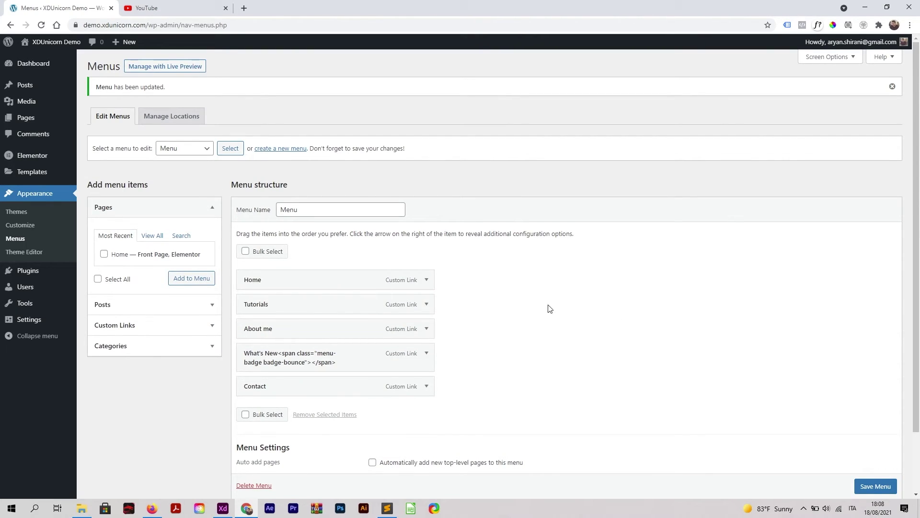
# - On the live site, open What's New, scroll its dessert post cards, then close the panel
pyautogui.moveTo(48, 43)
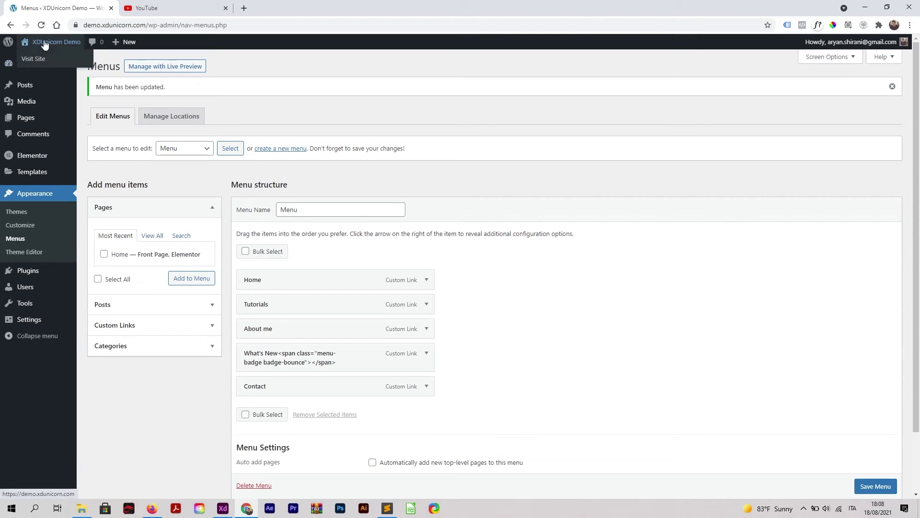
pyautogui.click(41, 57)
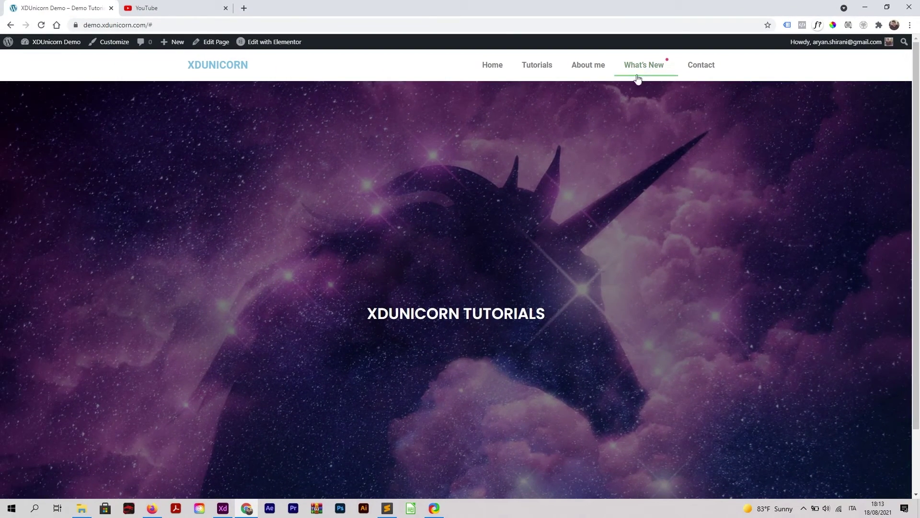
pyautogui.click(646, 65)
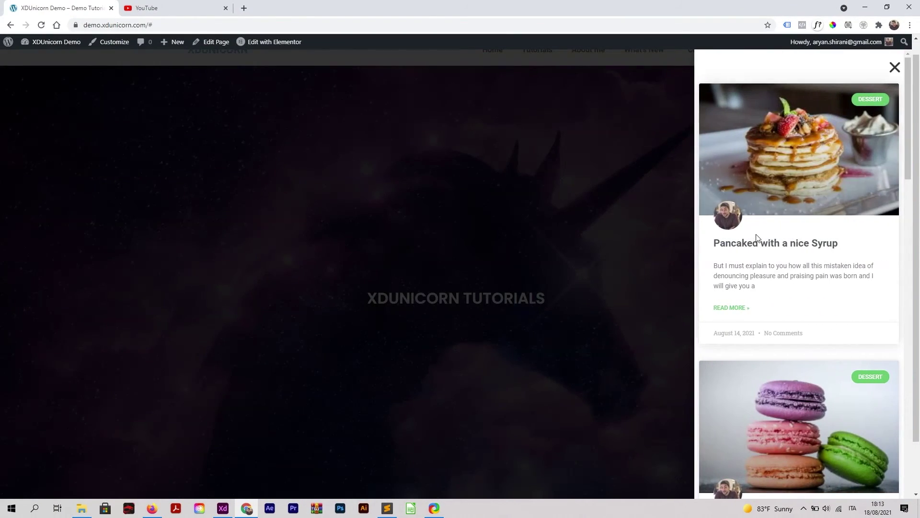
pyautogui.scroll(-18, 784, 189)
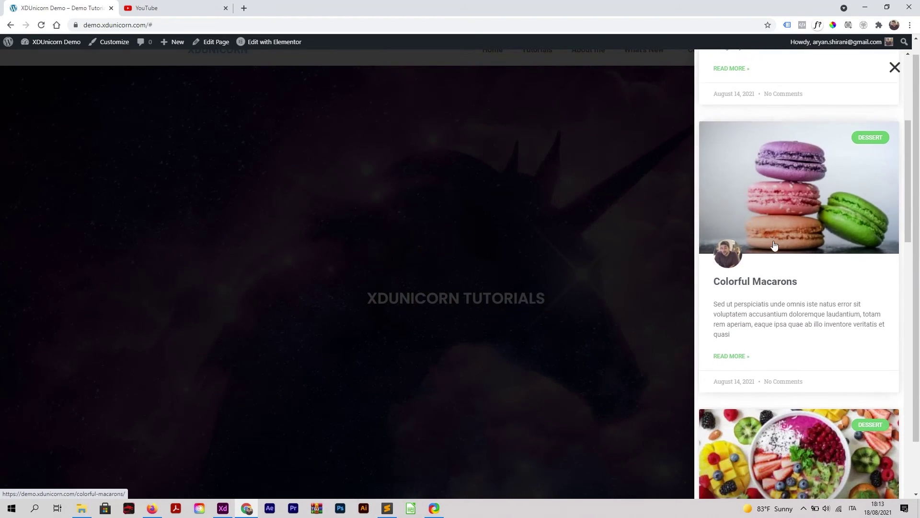
pyautogui.scroll(18, 768, 321)
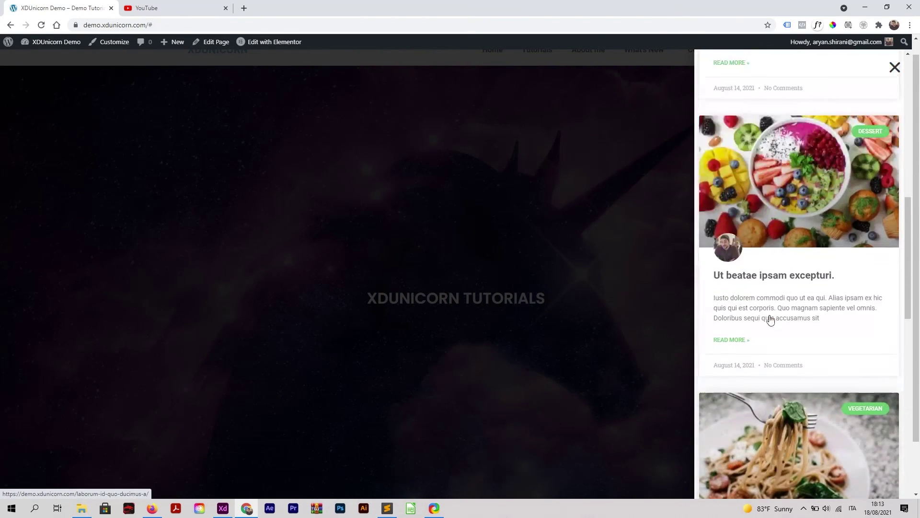
pyautogui.click(894, 67)
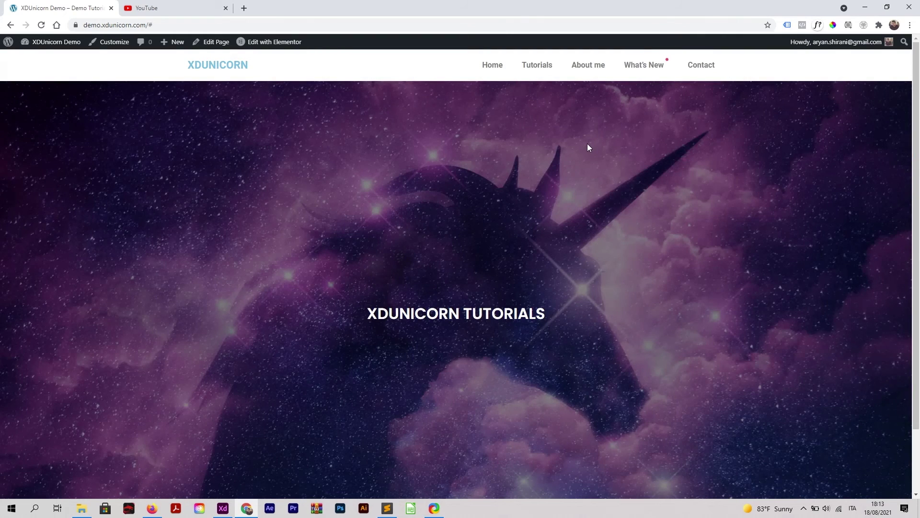